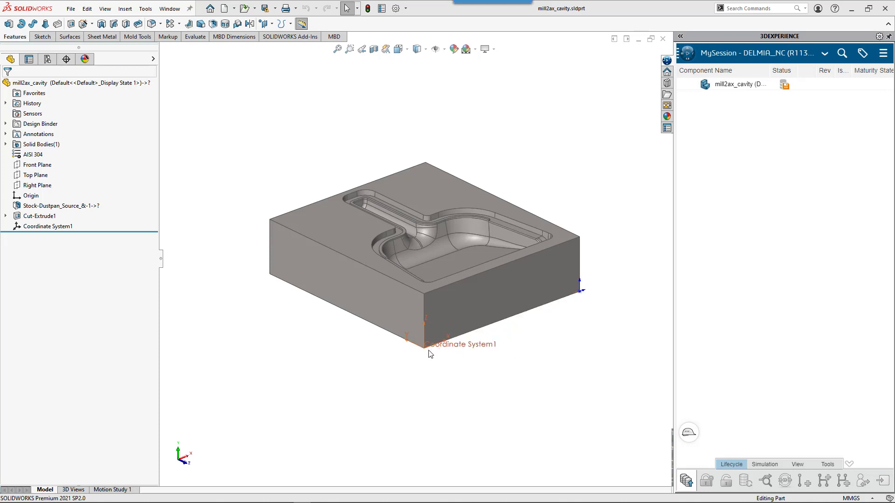
drag(47, 231, 58, 228)
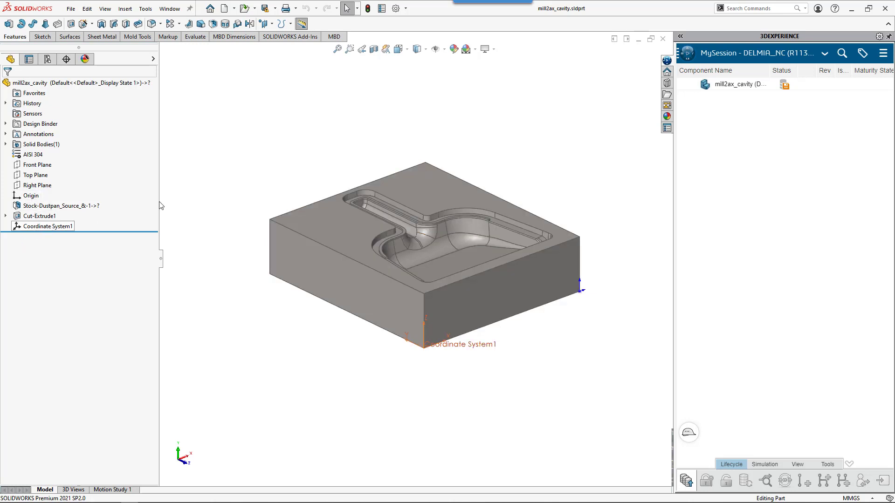
click(272, 25)
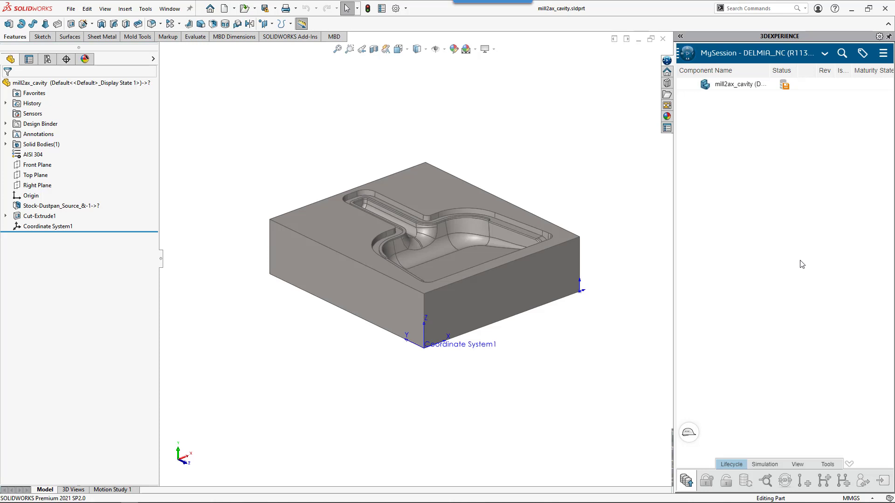
Switch to 3DEXPERIENCE and show the mill2ax_cavity A.1 part
key(alt+Tab)
key(alt+Tab)
key(alt+Tab)
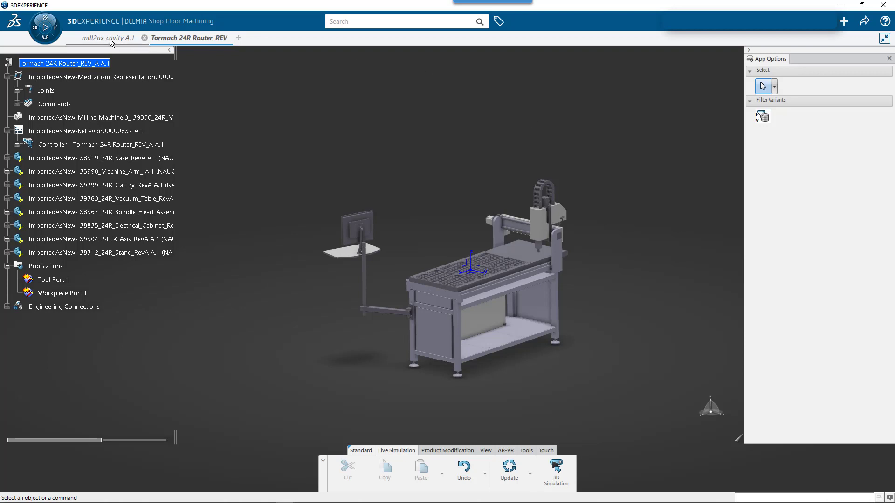
click(110, 38)
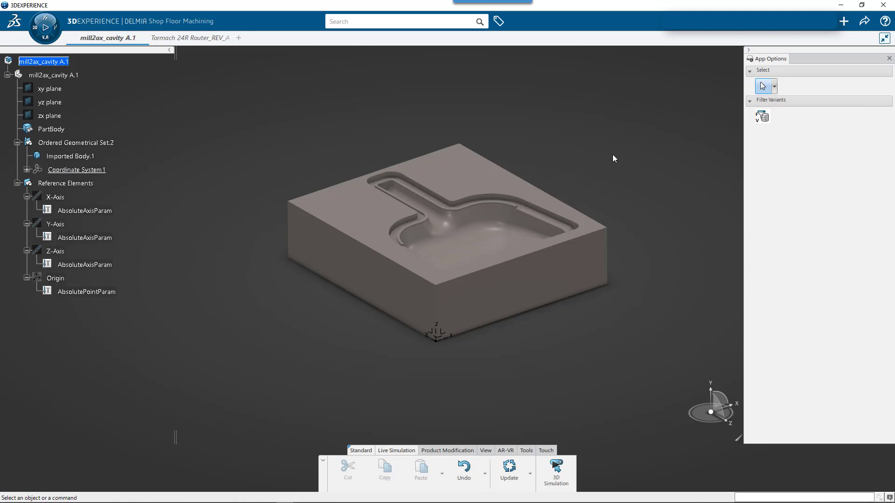
click(825, 29)
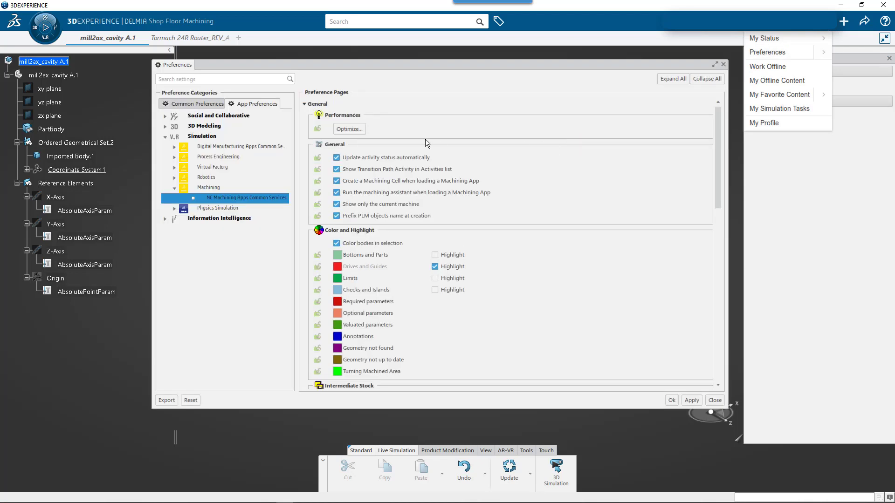
click(726, 70)
click(723, 65)
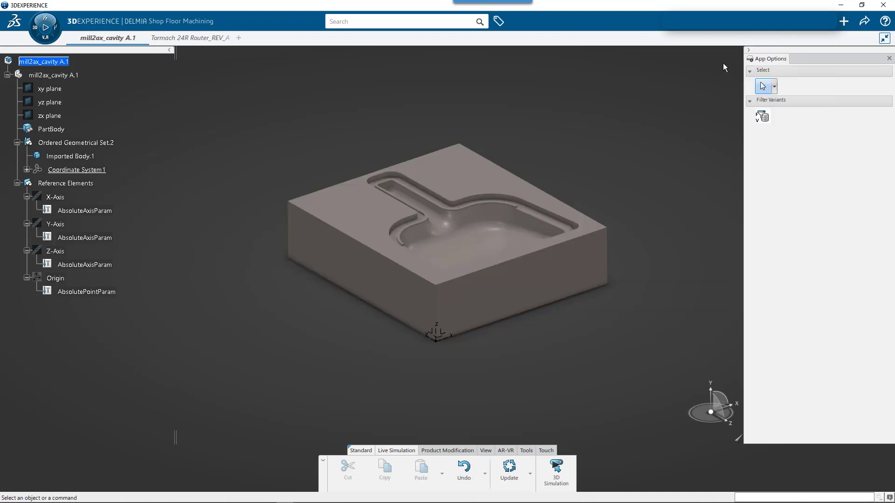
Review the SOLIDWORKS import and export options in the Compatibility section of the Legacy Preferences, and accept them
click(823, 27)
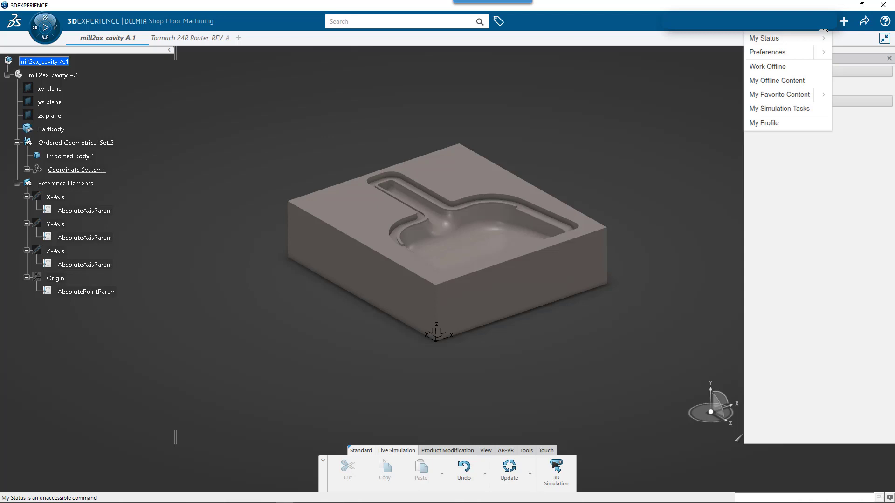
click(823, 54)
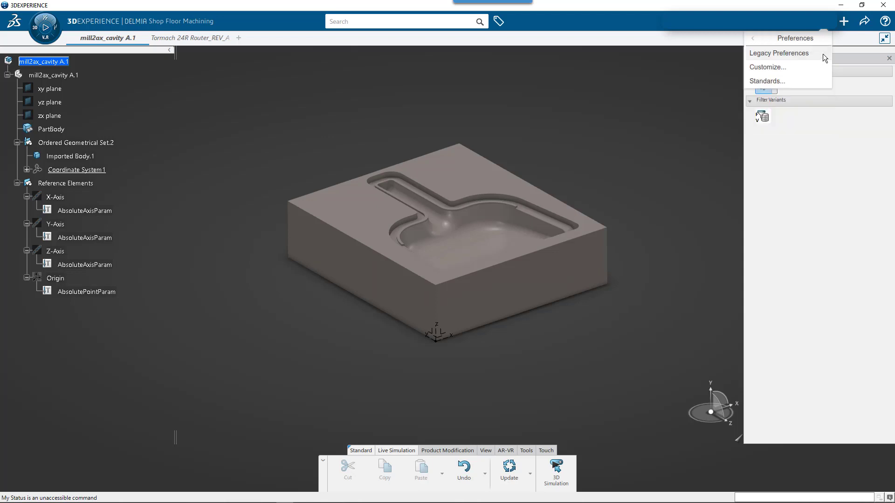
click(787, 53)
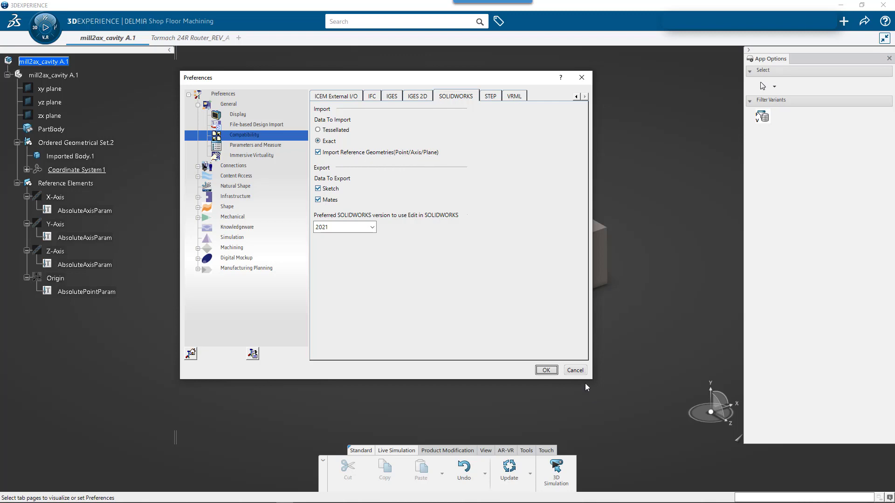
click(546, 370)
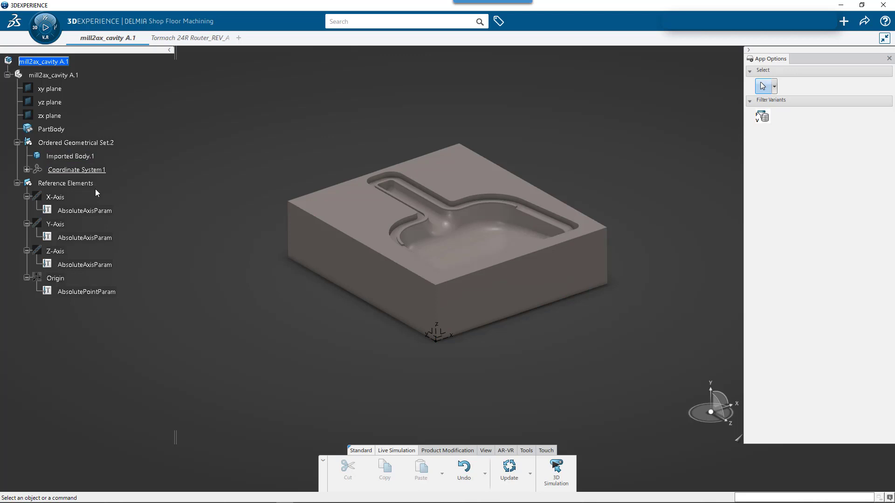
Examine the Tormach 24R Router_REV_A machine, in particular its vacuum table and workpiece port axis
click(190, 48)
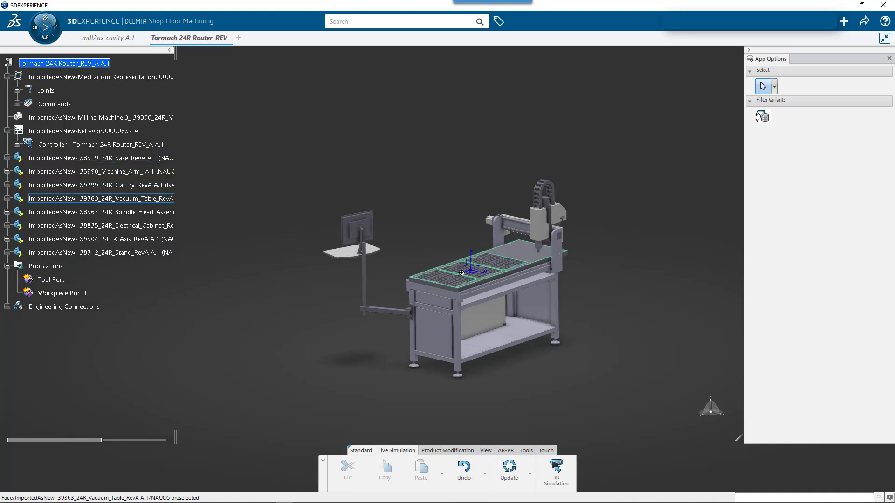
scroll(471, 270, up, 5)
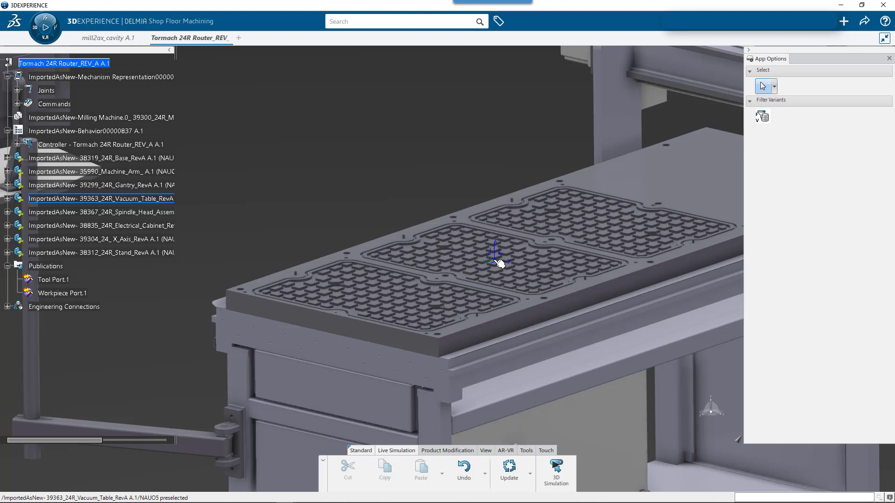
scroll(409, 183, down, 5)
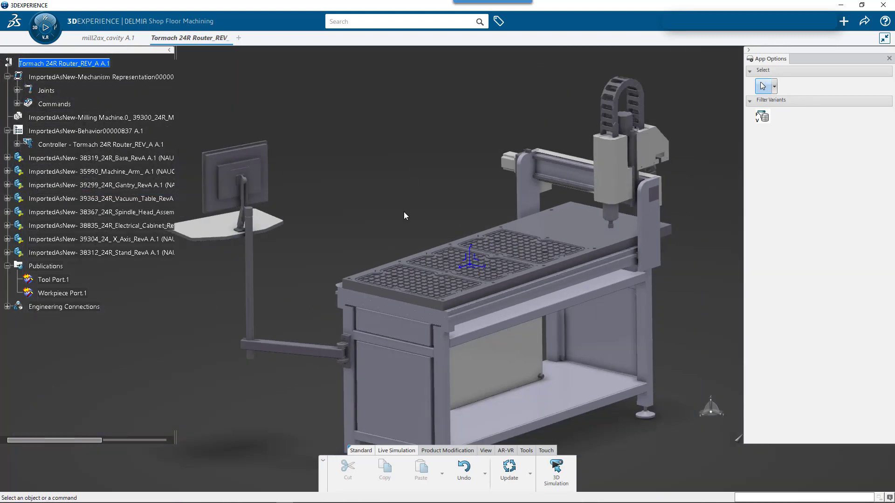
scroll(404, 212, down, 2)
middle_drag(434, 228, 421, 178)
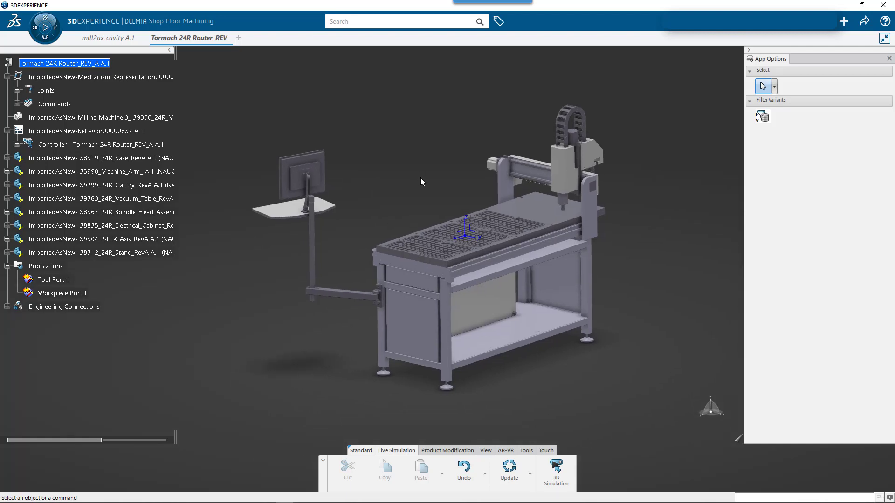
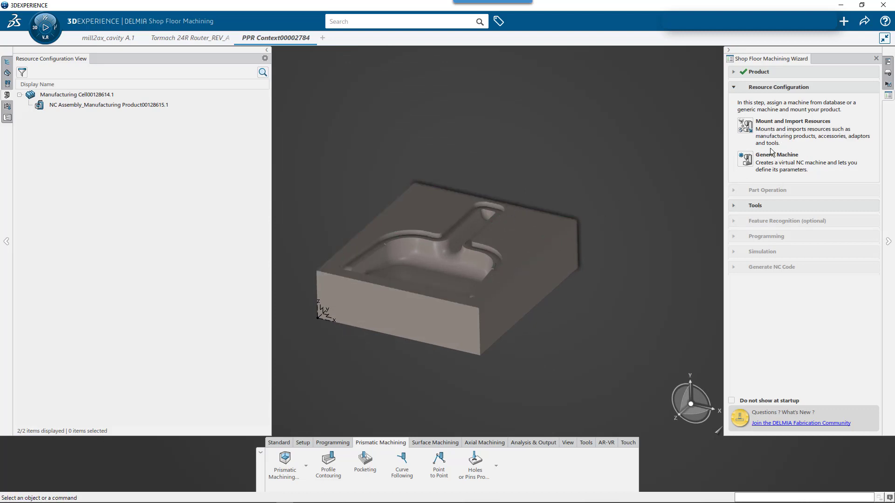
Mount the Tormach 24R Router_REV_A machine into the manufacturing cell with Mount and Import Resources
mouse_move(822, 125)
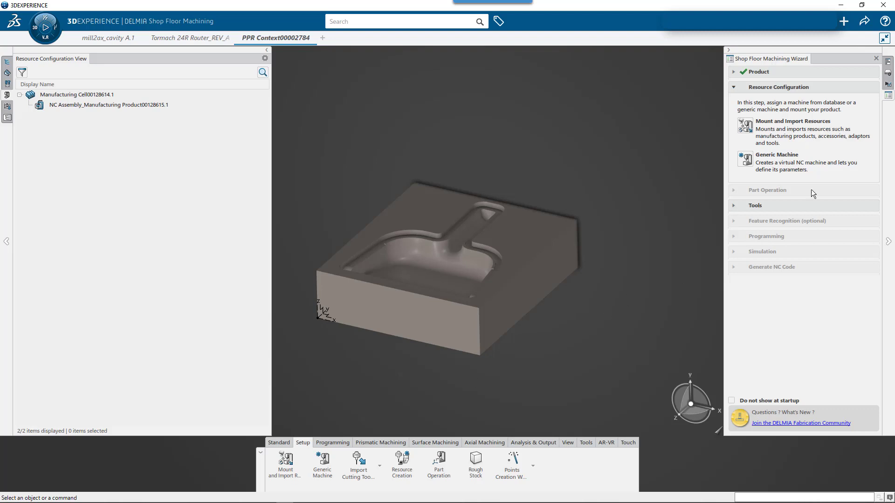
click(745, 125)
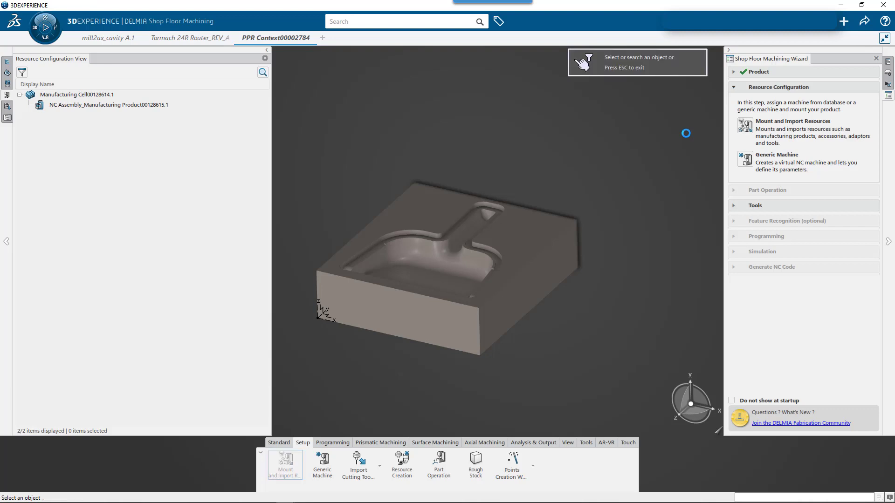
click(200, 41)
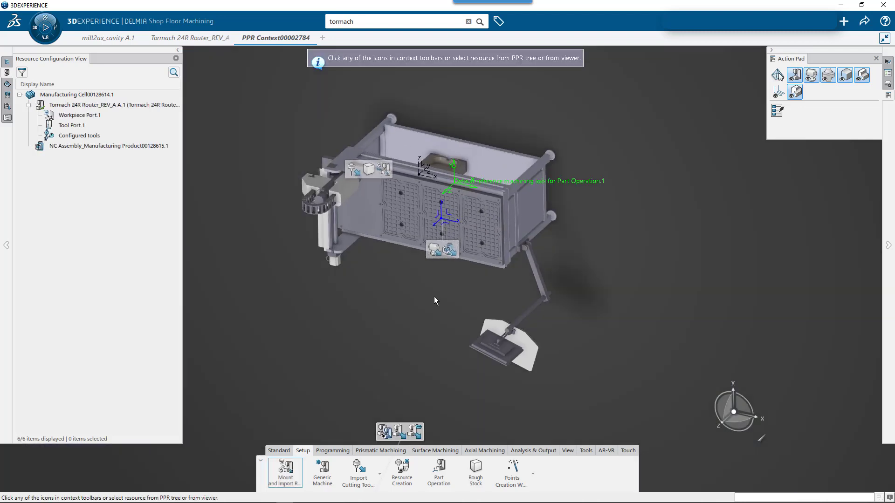
Place the NC Assembly setup on the machine table, matching the part's corner axis system to Workpiece Port.1
middle_drag(434, 301, 540, 339)
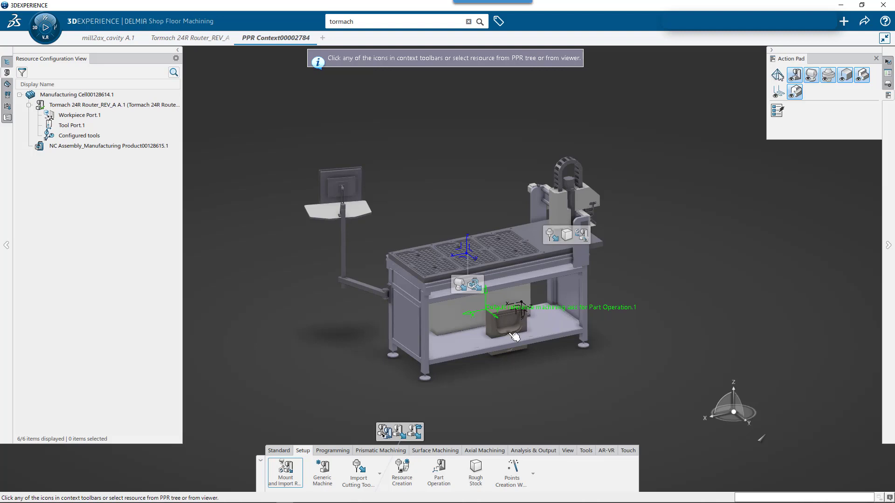
click(475, 286)
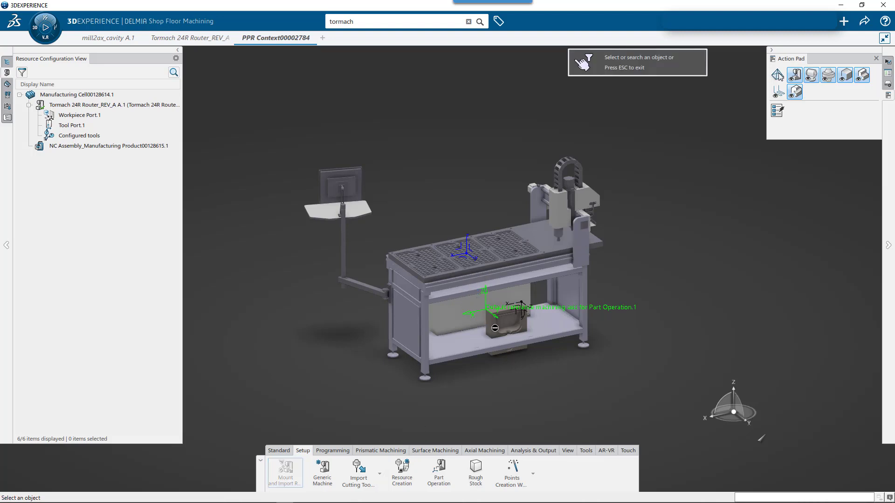
click(65, 146)
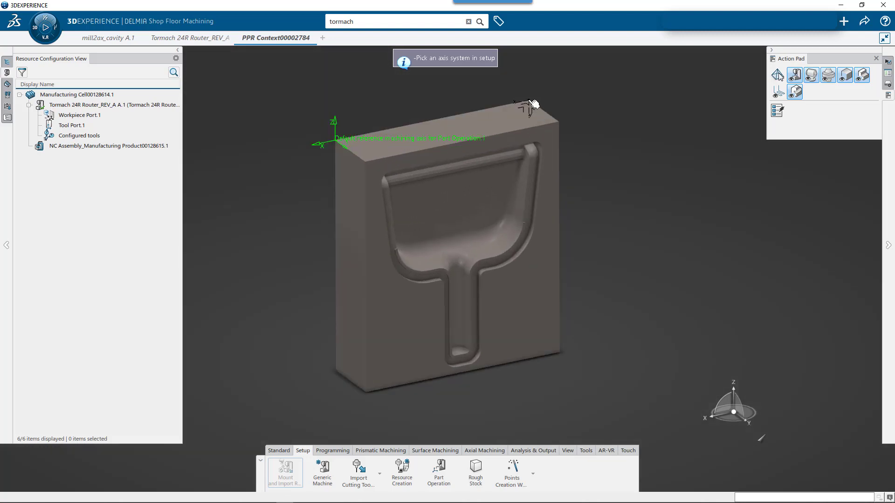
click(531, 104)
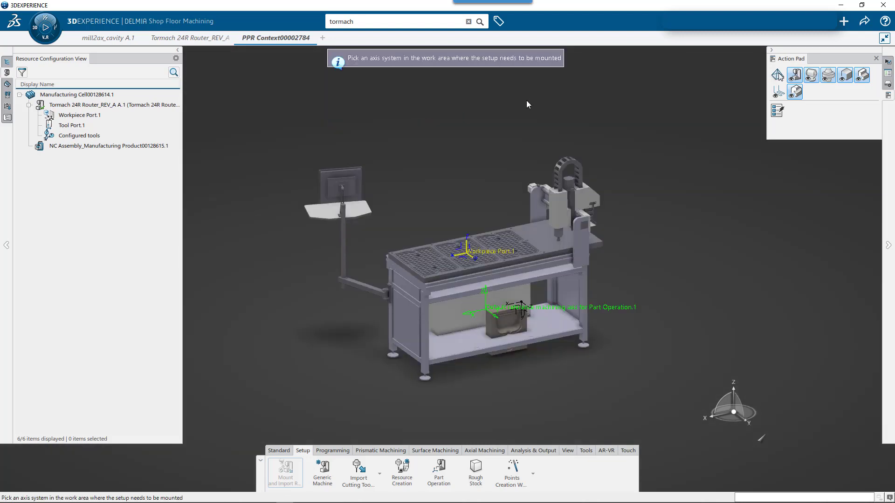
click(466, 254)
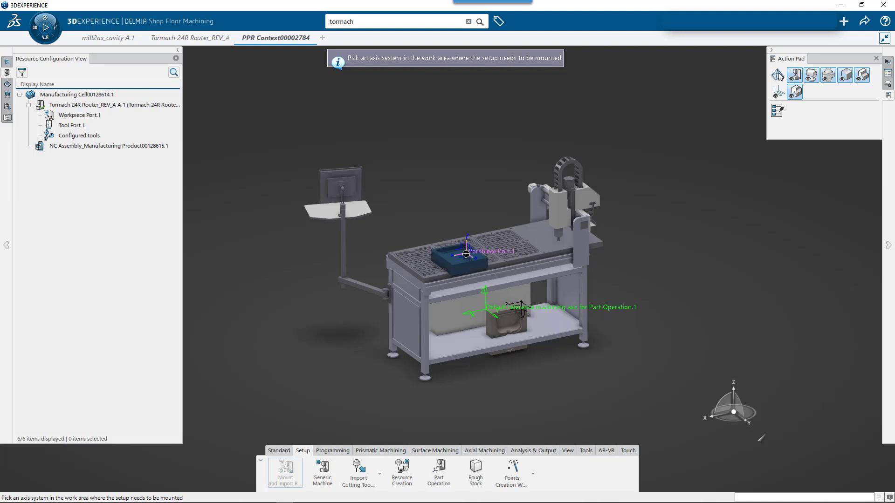
click(466, 254)
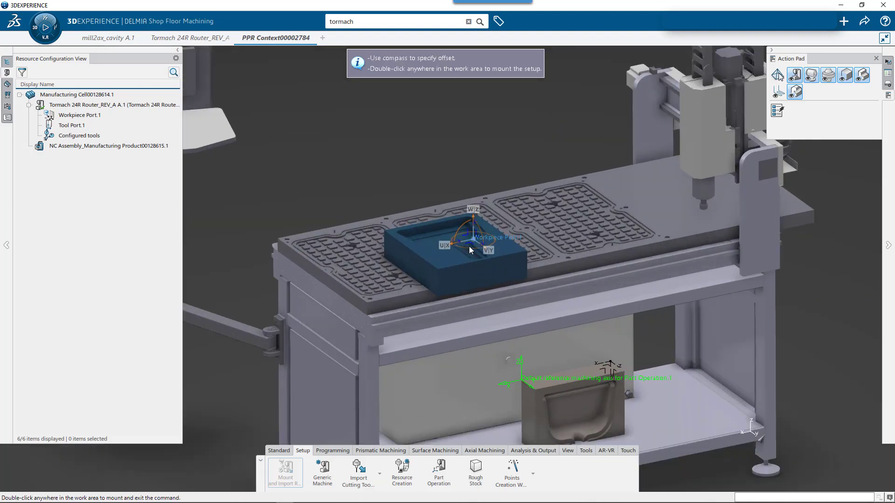
Rotate the setup 90 degrees about its vertical axis and mount it on the router table
drag(471, 251, 515, 254)
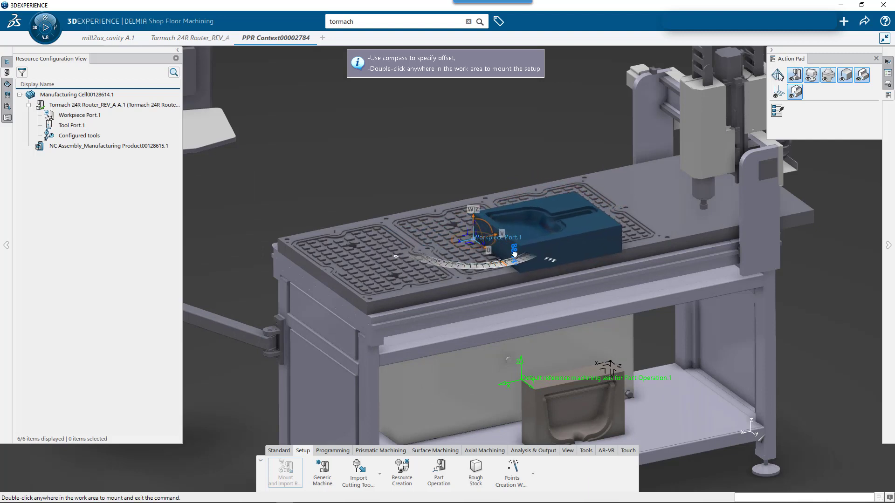
click(515, 251)
text(90)
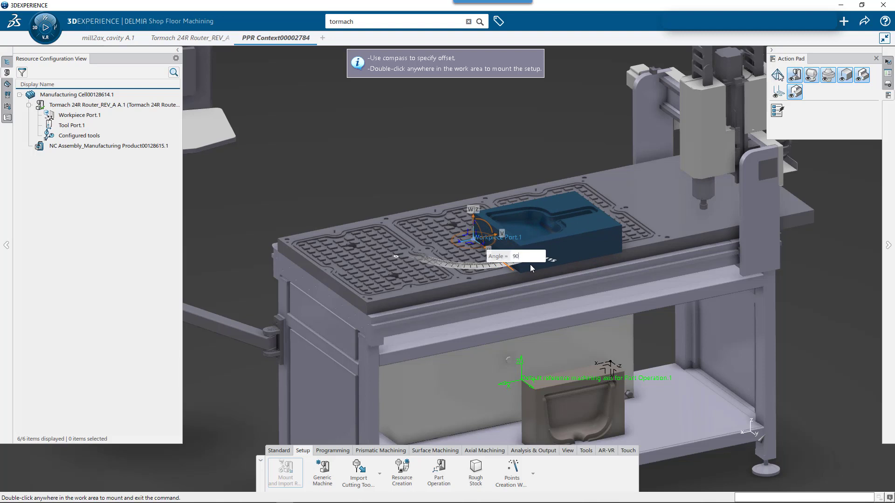
key(Return)
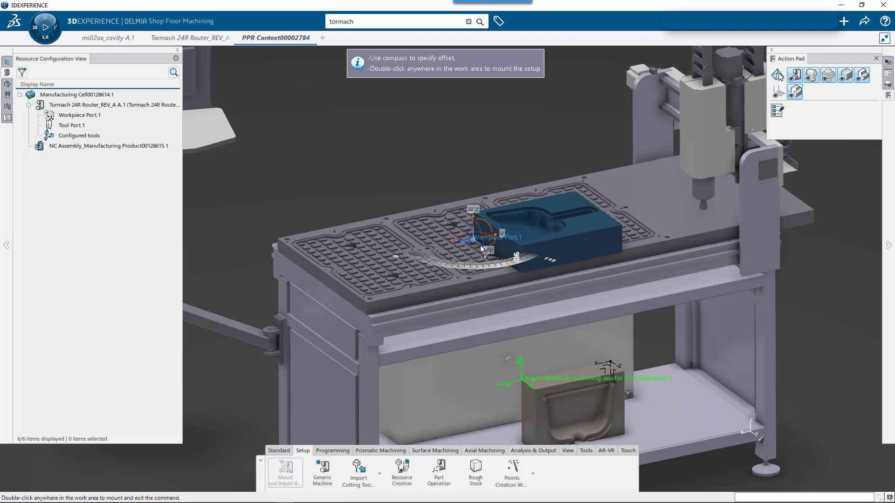
double_click(496, 136)
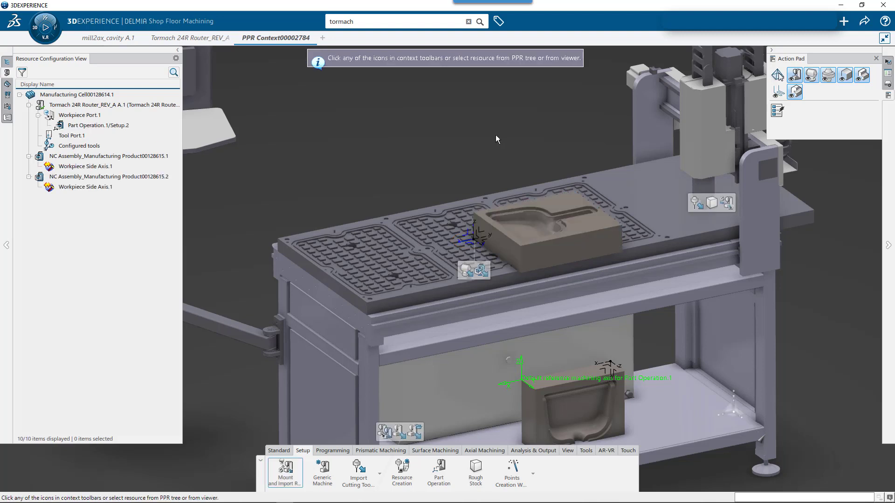
Shift the mounted part about 20.7 in along the table toward the end away from the spindle, and finish mounting
click(530, 258)
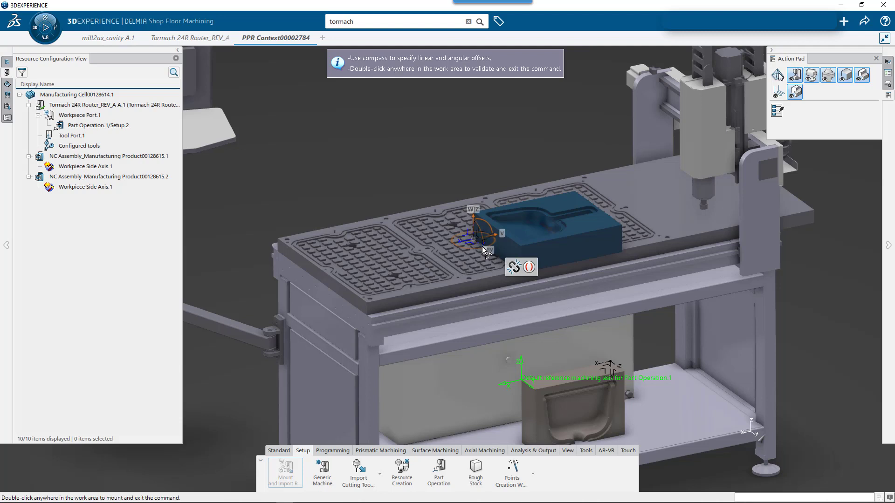
drag(482, 246, 367, 284)
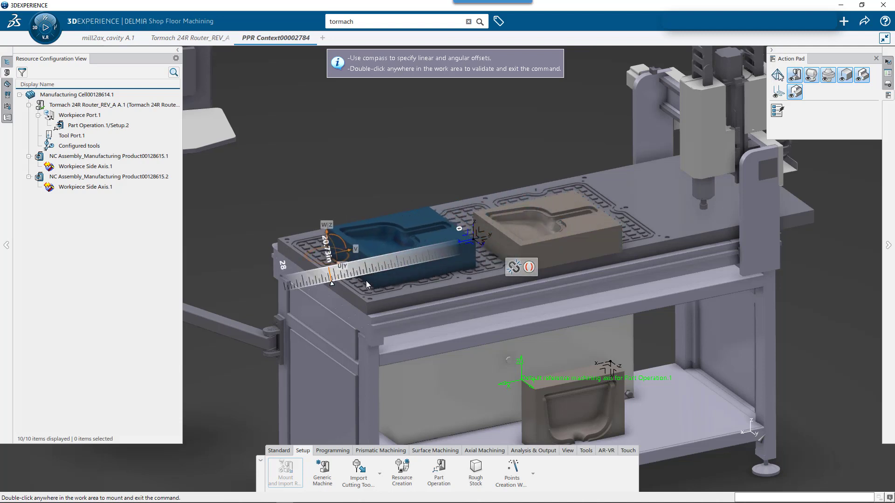
double_click(417, 167)
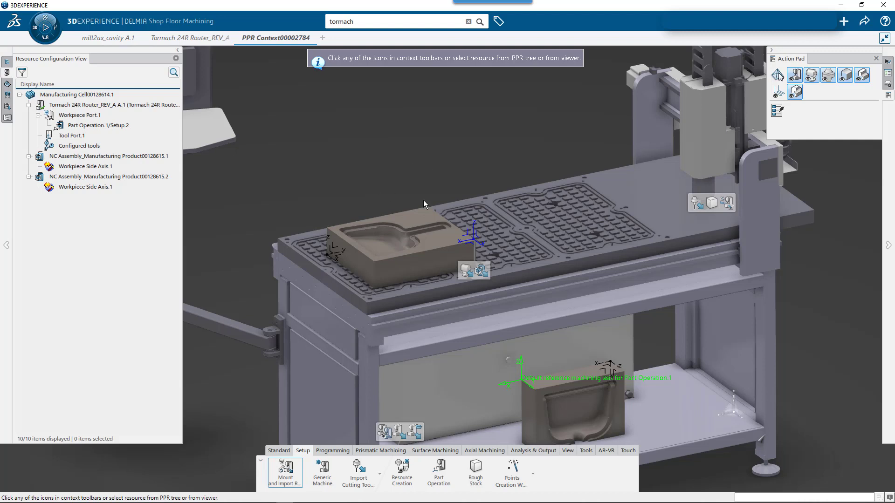
click(292, 483)
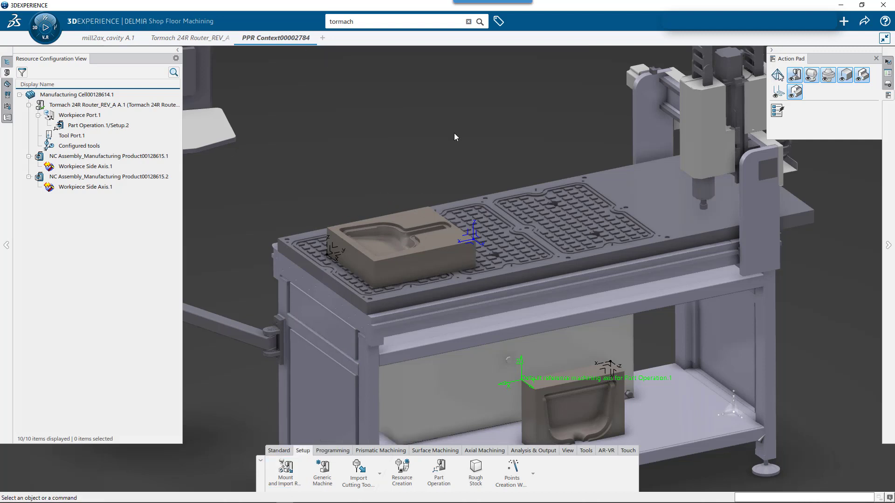
Delete the unmounted NC Assembly_Manufacturing Product00128615.1 from the cell, keeping its changes in a separate tab
click(149, 156)
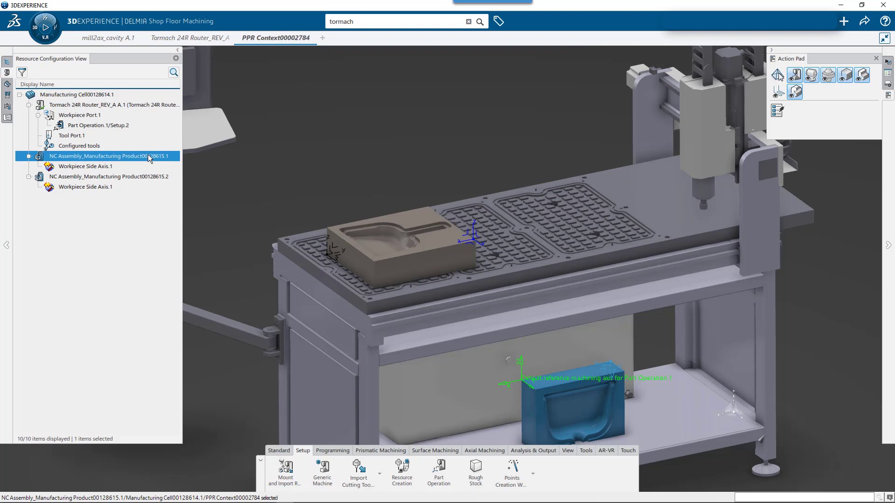
key(Delete)
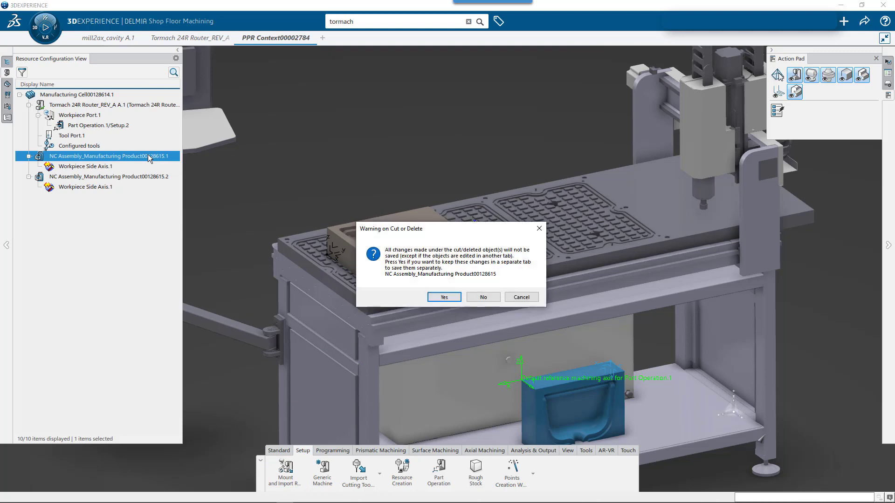
click(451, 300)
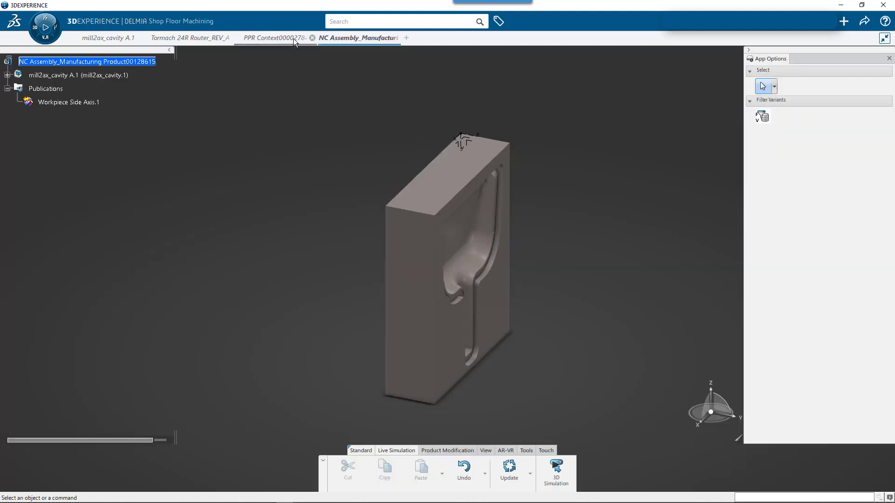
Return to PPR Context00002784, show the machining wizard, and create a rough stock around NC Assembly_Manufacturing Product00128615.2 with the calculated dimensions
click(293, 38)
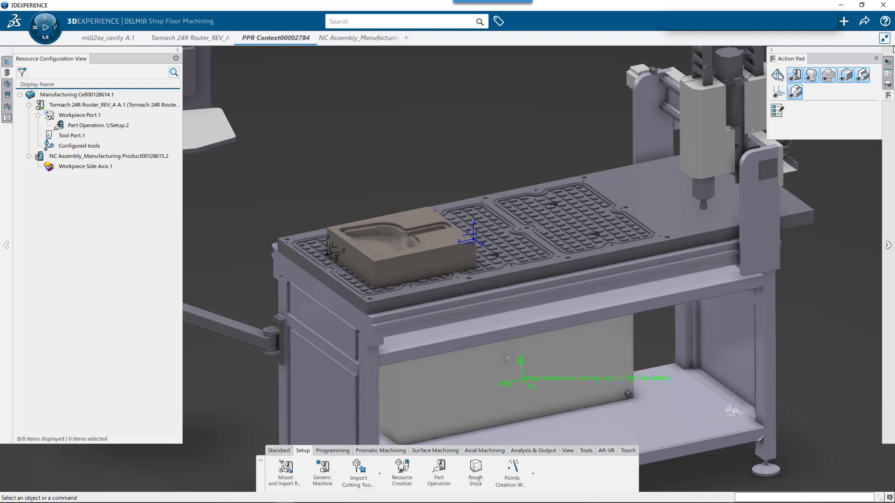
click(888, 73)
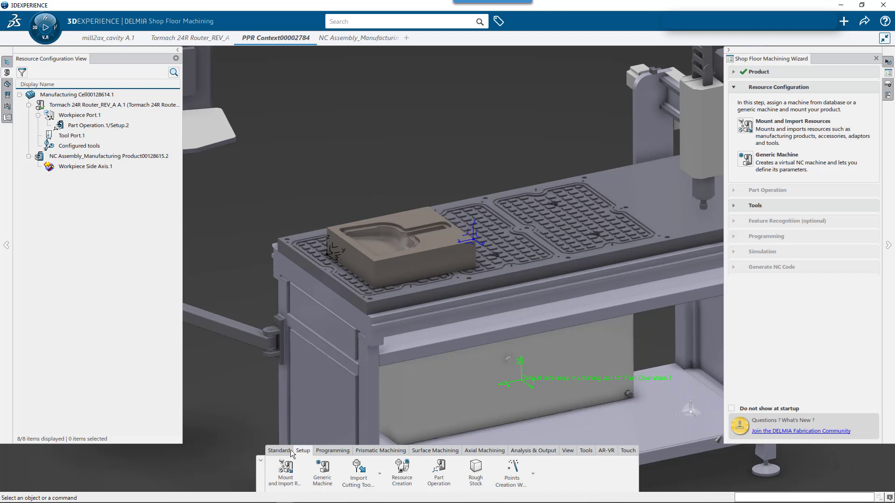
click(476, 470)
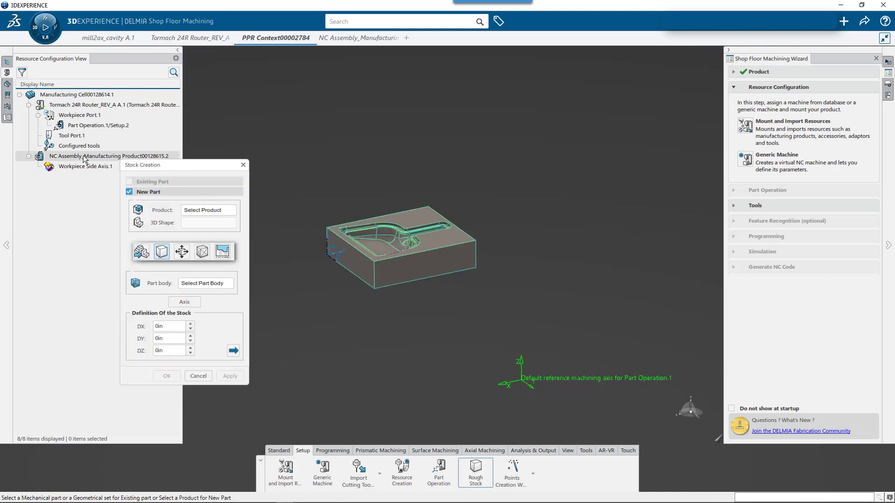
click(84, 157)
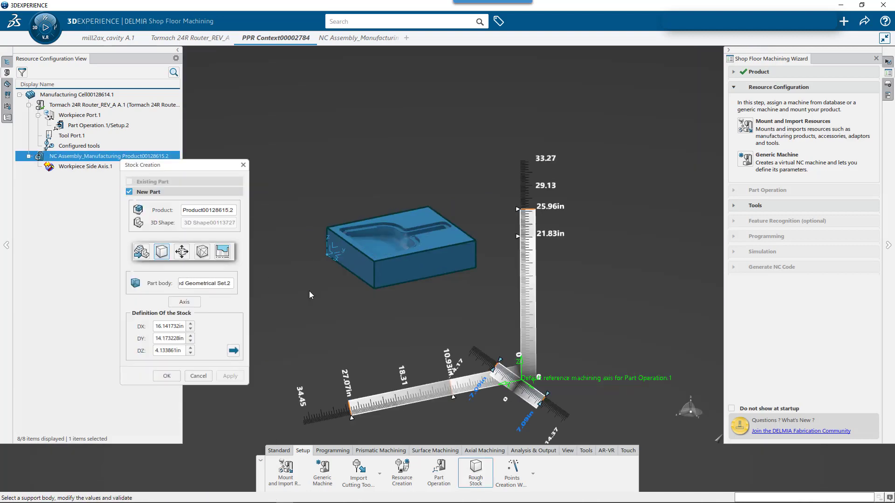
click(167, 375)
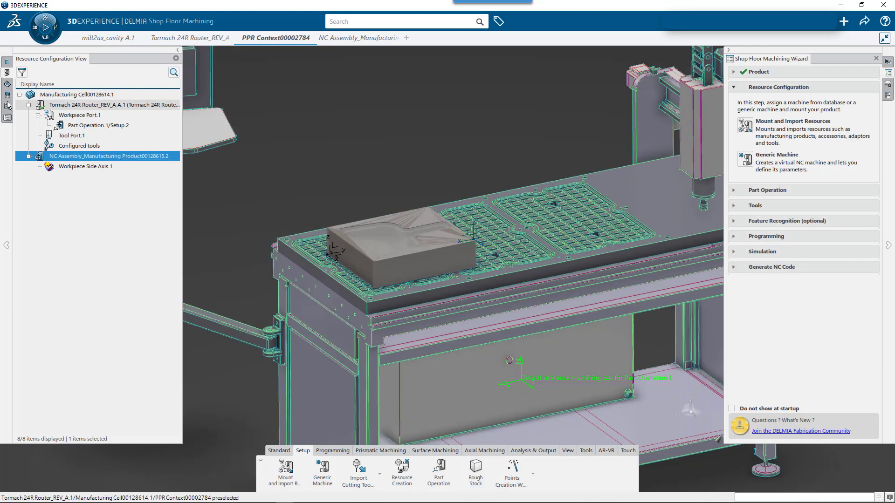
Open Part Operation.1 and try to assign the NC Assembly_Manufacturing Product00128615 node as the setup assembly of Setup.1
click(6, 63)
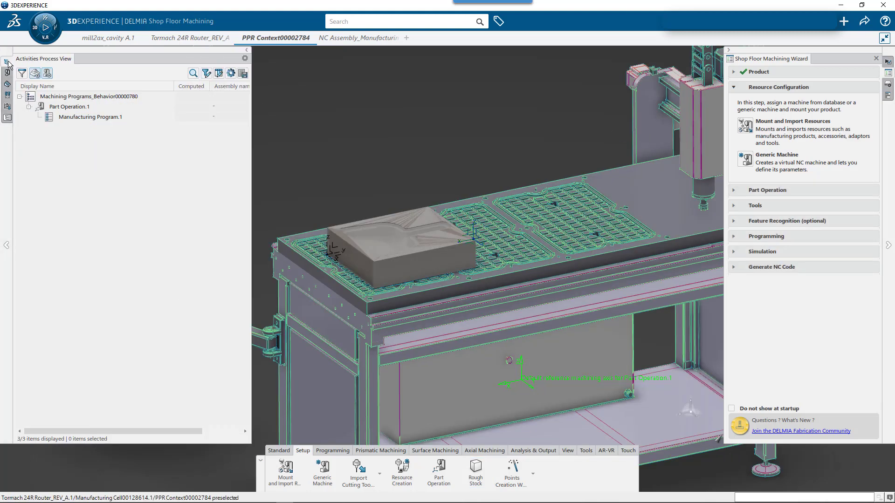
double_click(63, 106)
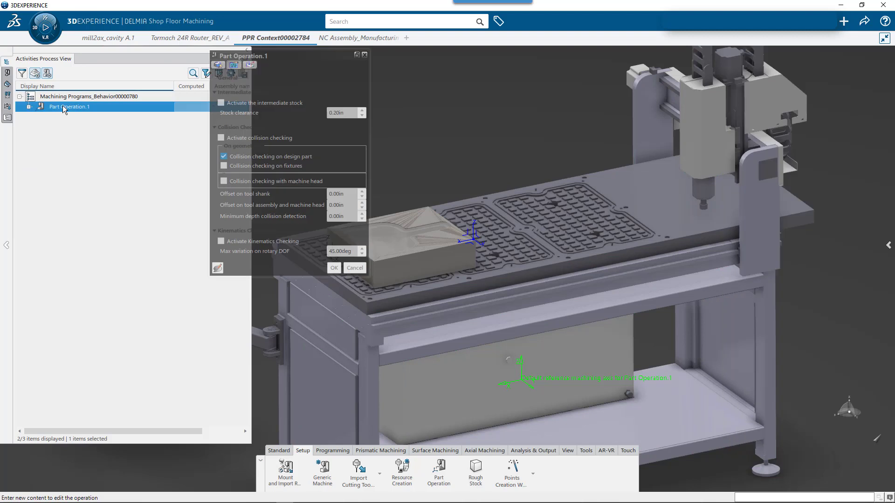
click(218, 65)
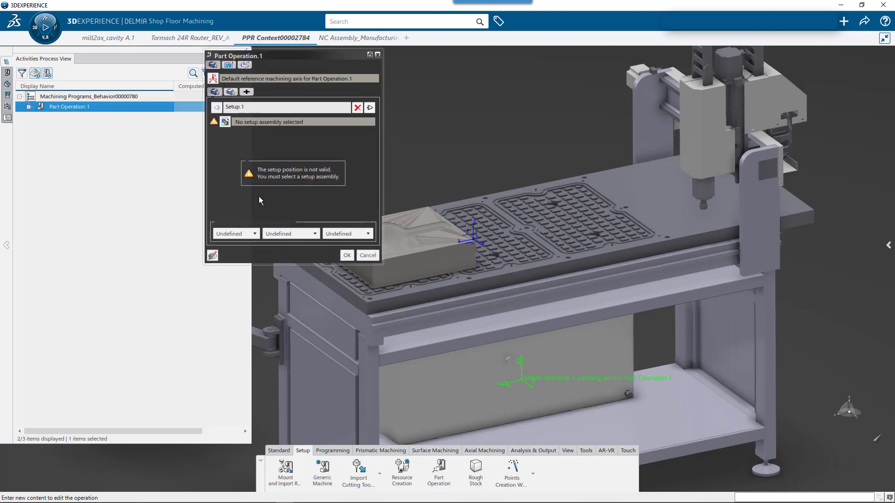
click(225, 122)
click(7, 117)
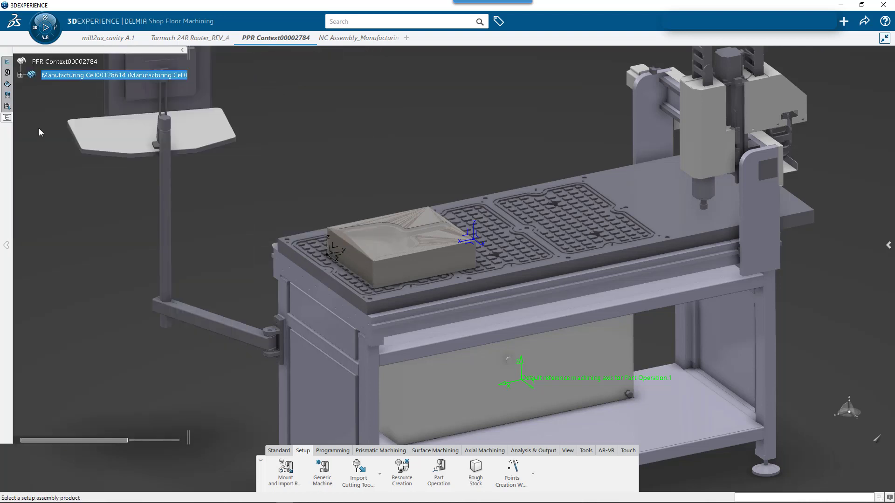
click(20, 75)
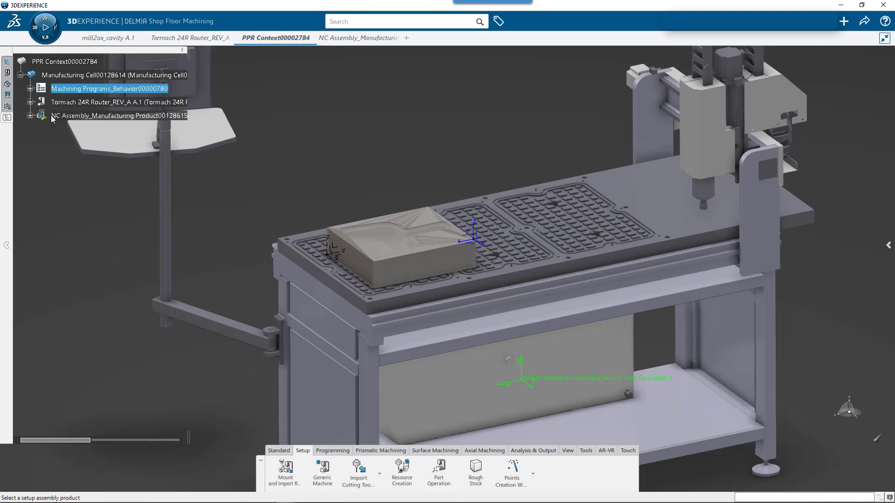
click(56, 115)
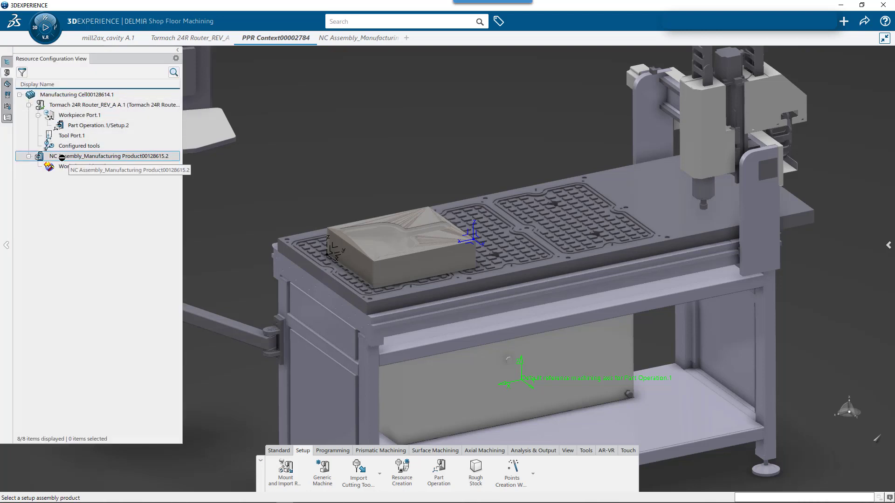
Reopen Part Operation.1, retry assigning the NC Assembly to Setup.1, and delete Setup.1
double_click(73, 125)
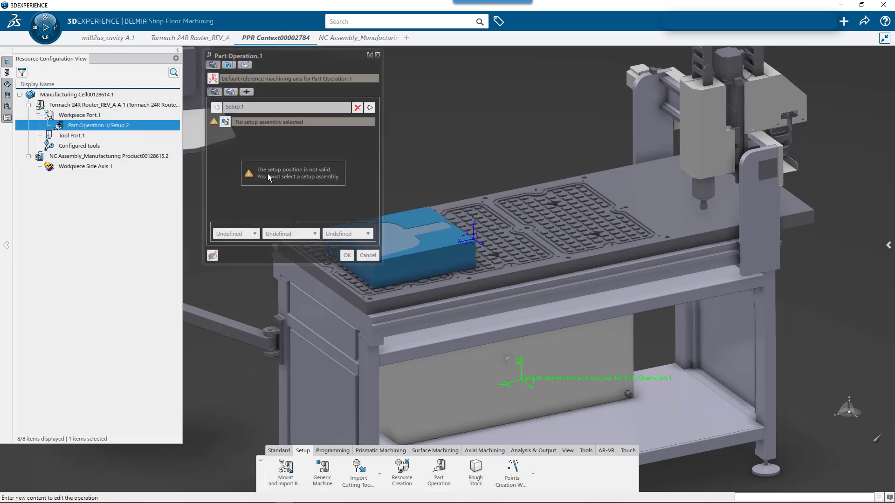
click(225, 121)
click(7, 119)
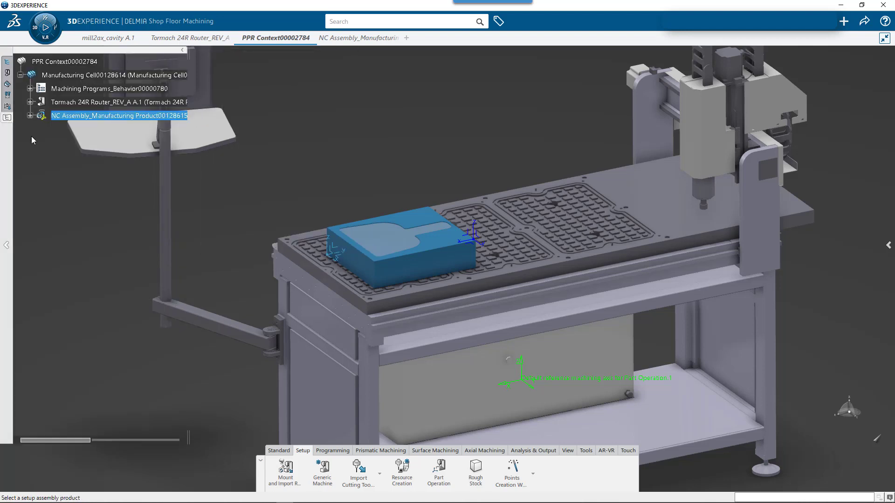
click(30, 116)
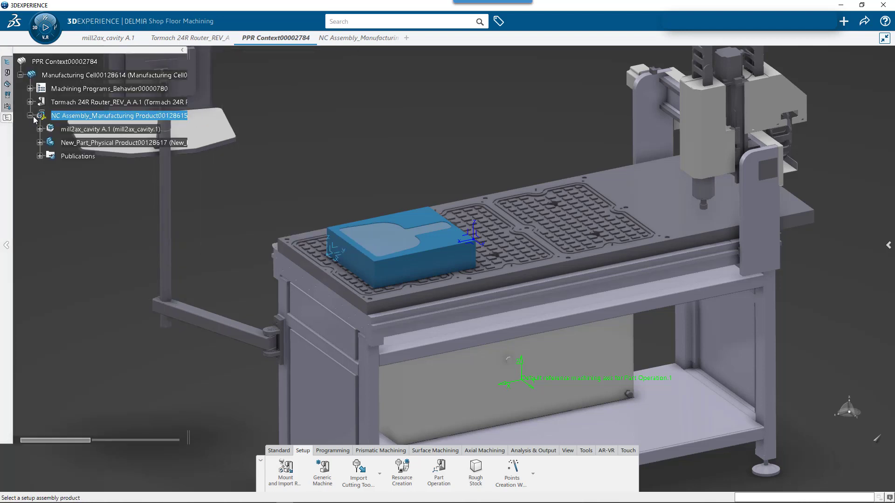
click(83, 114)
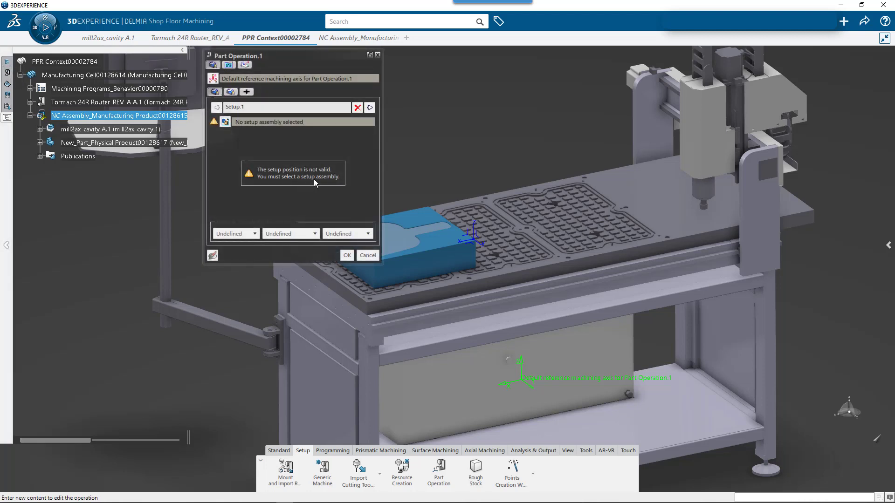
click(358, 108)
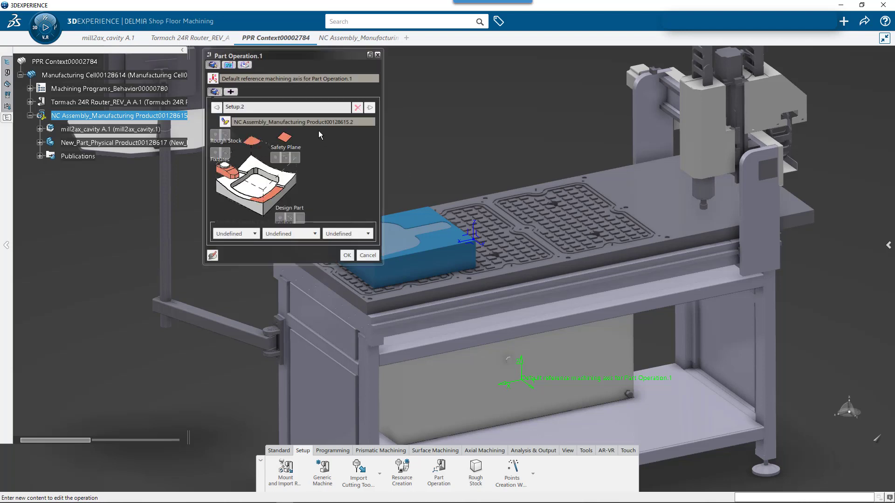
In Setup.2, assign the newly created stock block as the rough stock and the mill2ax_cavity part as the design part
click(251, 141)
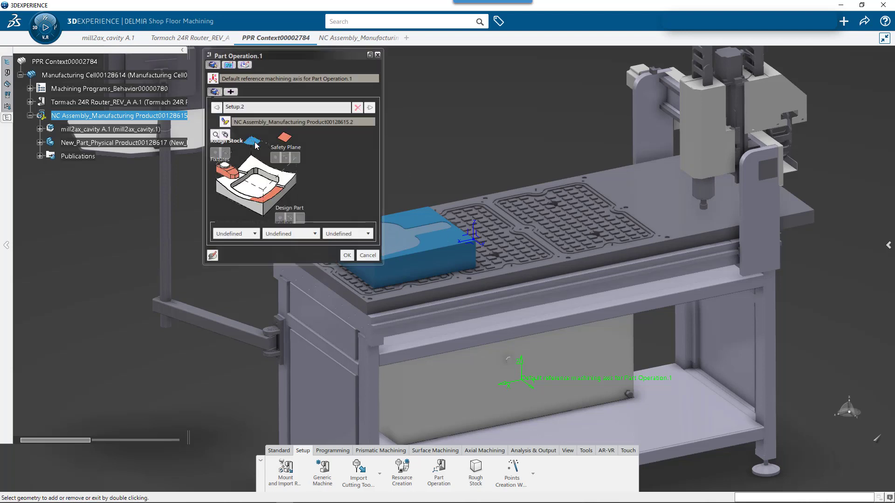
click(375, 247)
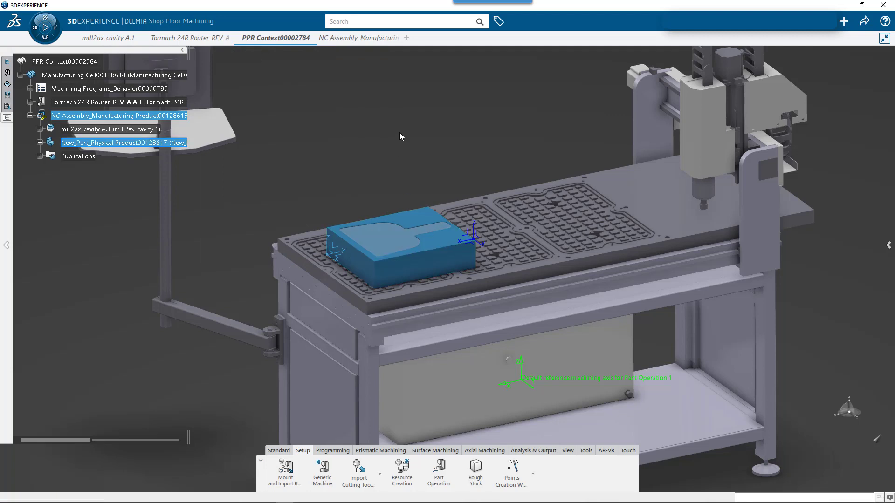
click(269, 201)
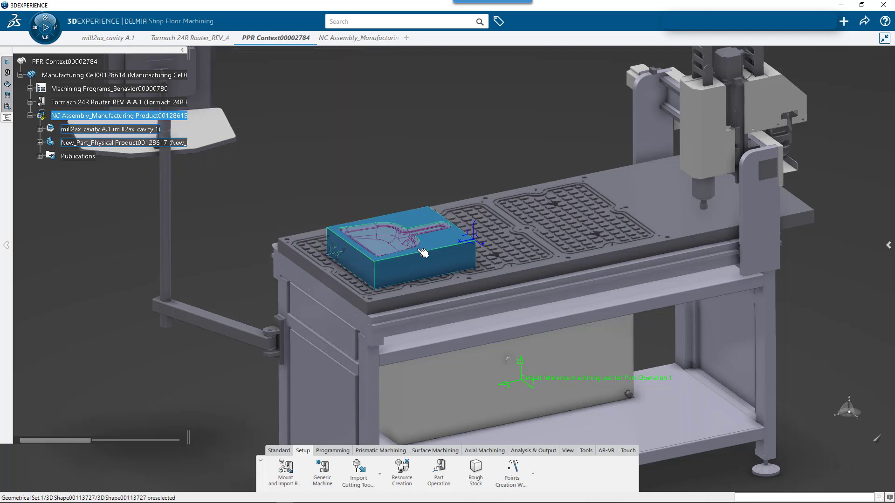
click(431, 251)
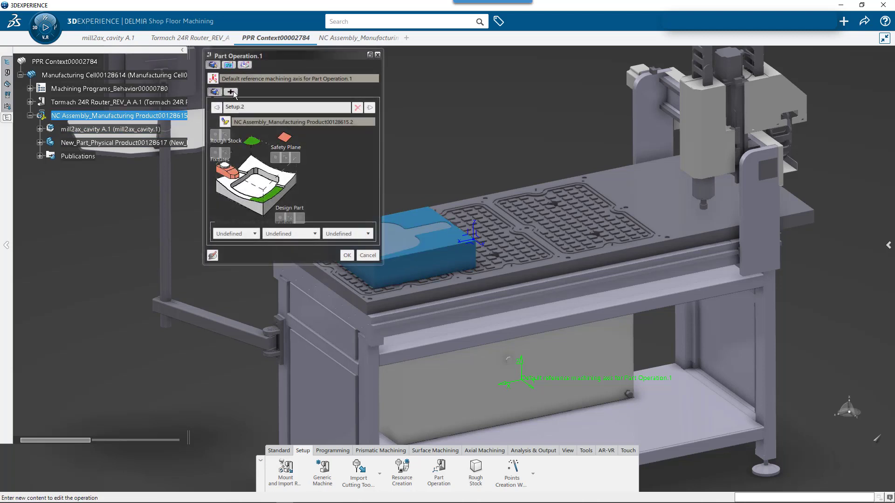
Place the origin of Part Operation.1's default reference machining axis on the stock's upper corner above the workpiece side axis
click(215, 80)
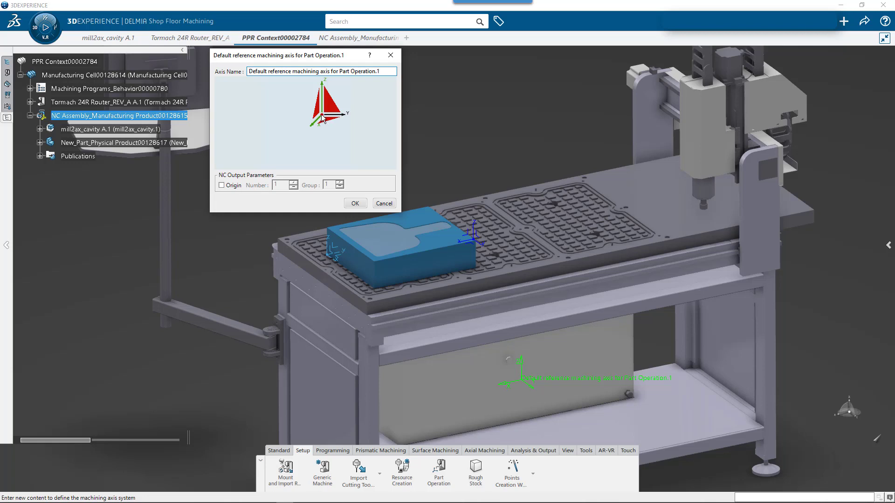
click(323, 120)
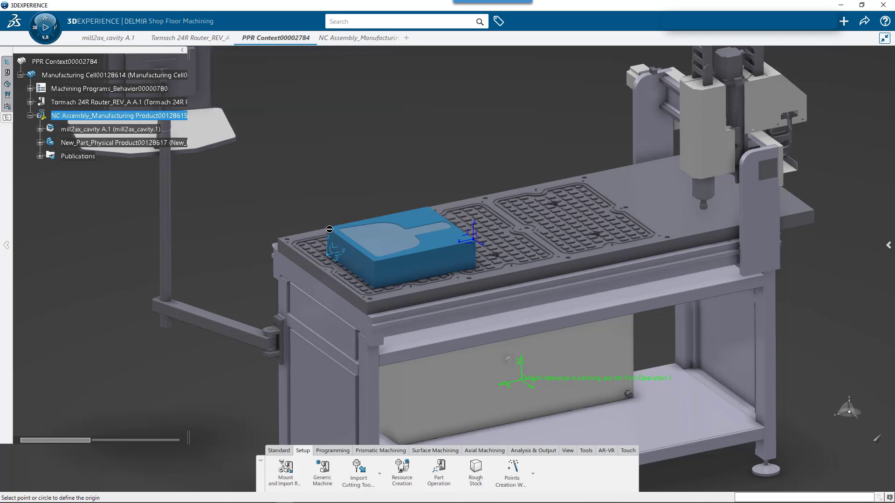
click(326, 228)
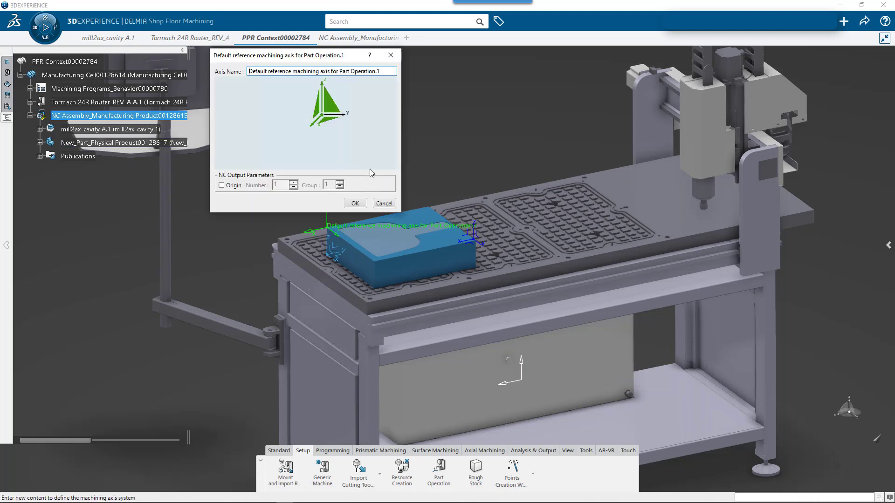
drag(337, 61, 159, 190)
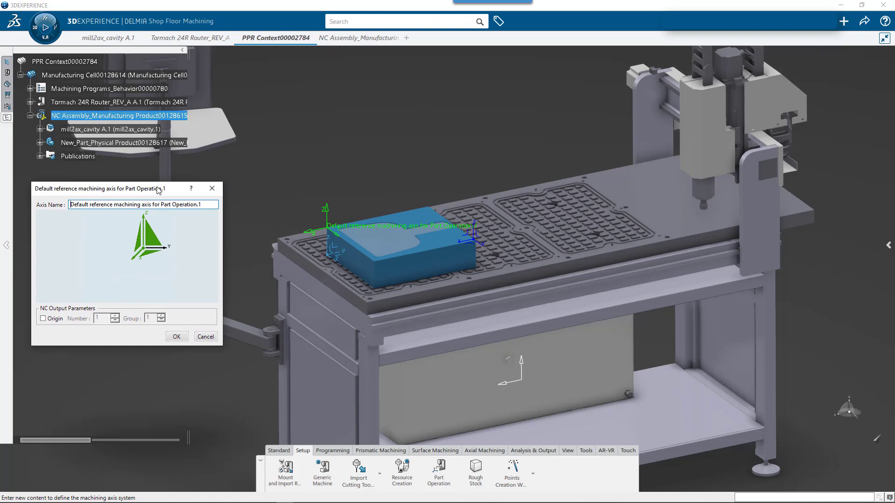
Align the machining axis X direction with the stock's upper end edge starting at the origin corner, and accept the part operation
click(134, 255)
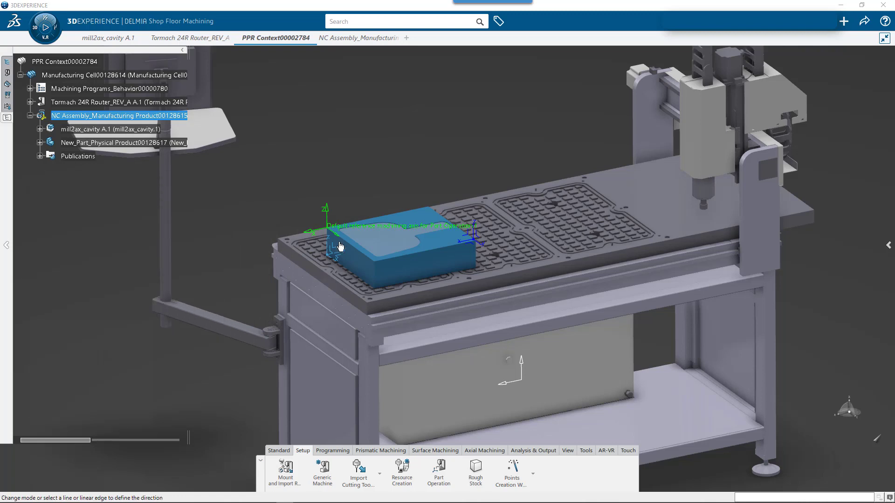
click(347, 243)
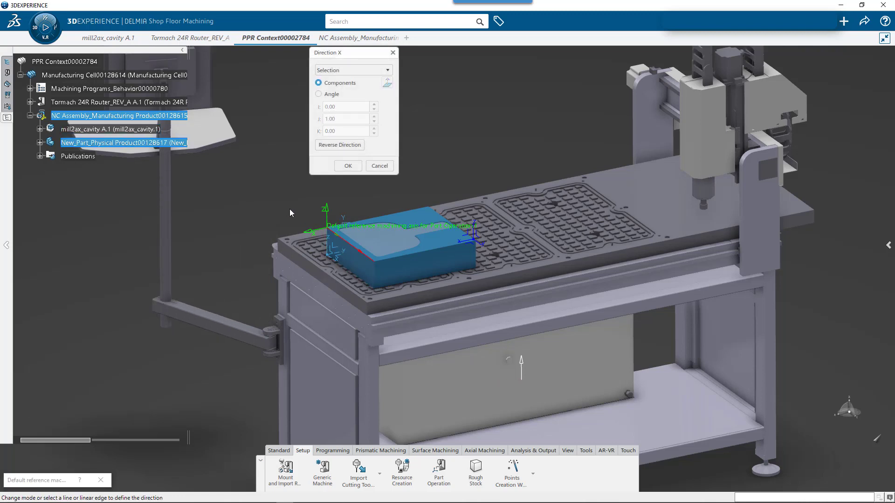
click(348, 166)
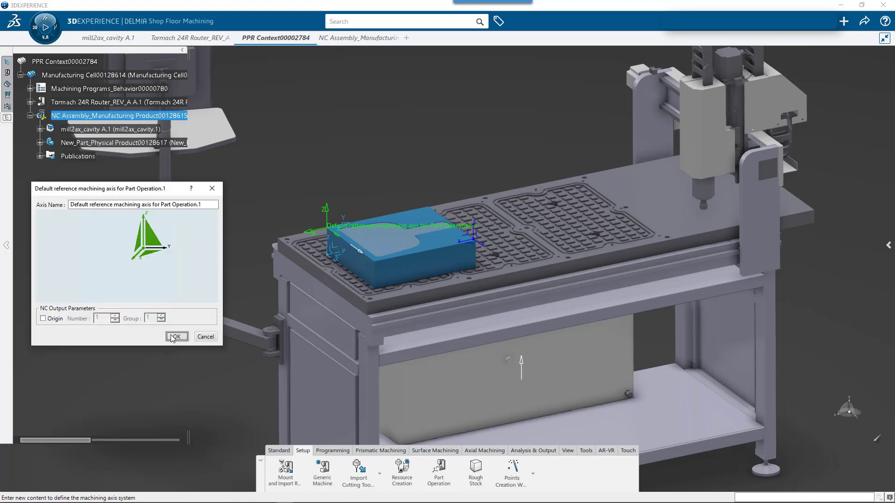
click(174, 338)
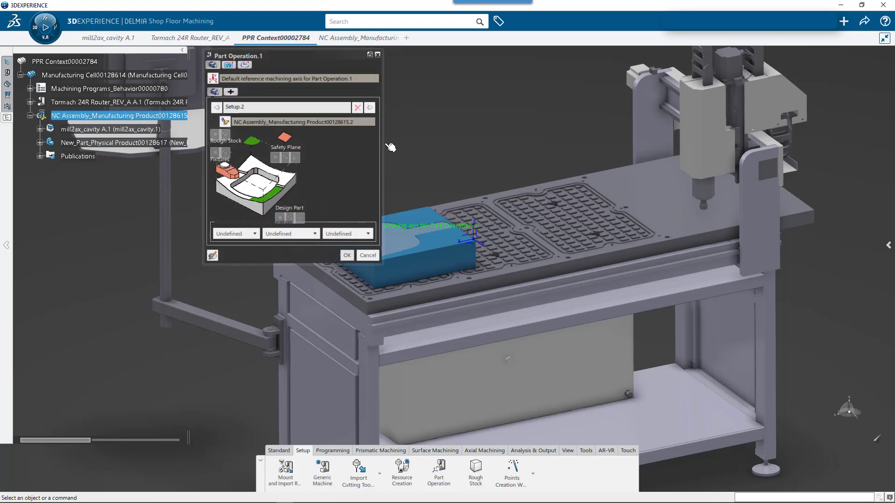
click(352, 254)
Examine the machining axis on the stock, and review the Setup.2 definition in Part Operation.1
middle_drag(344, 167, 348, 265)
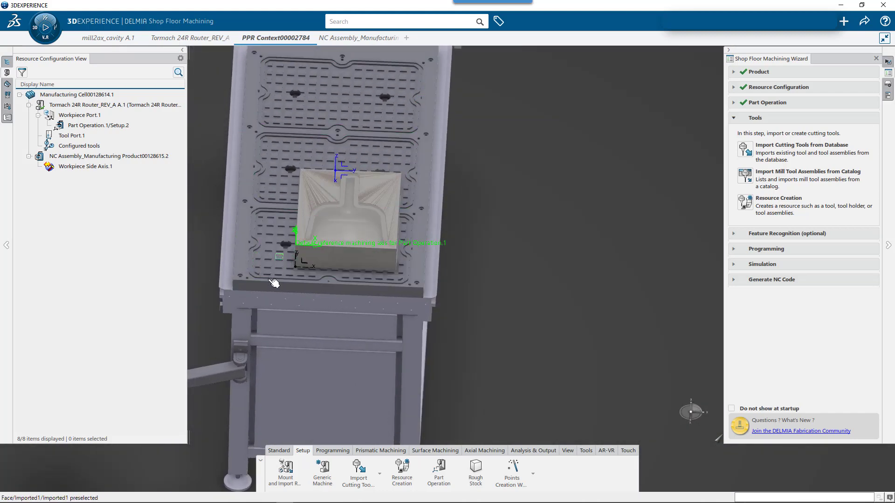
mouse_move(269, 262)
middle_down()
mouse_move(323, 278)
mouse_move(280, 261)
middle_up()
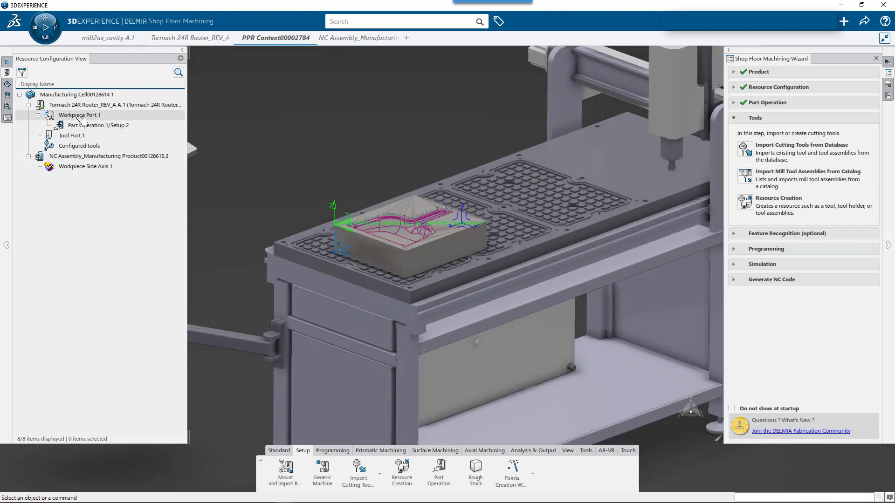
click(7, 61)
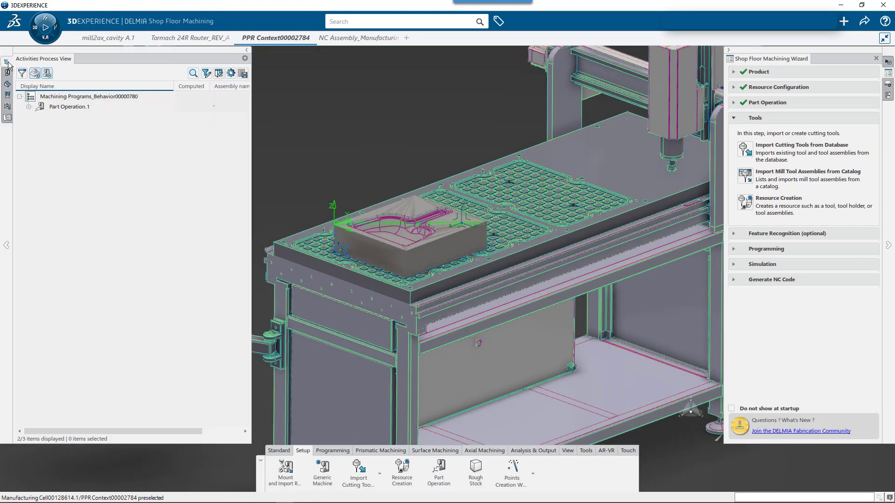
double_click(69, 107)
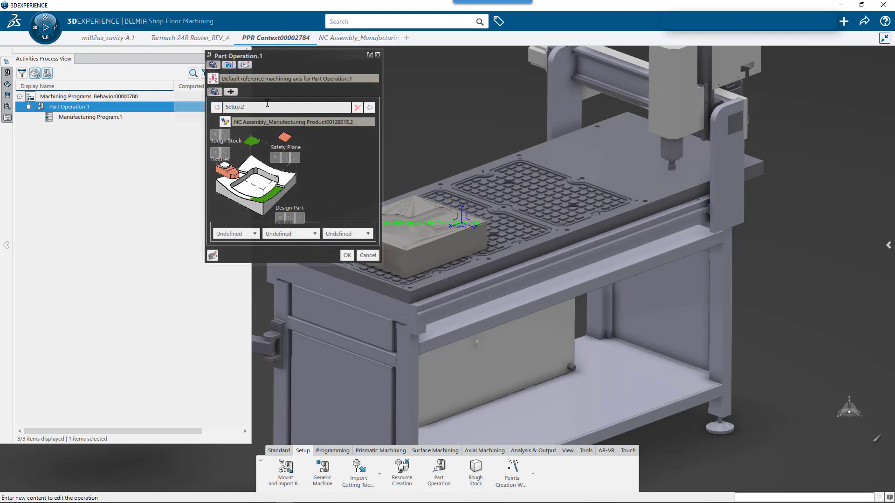
click(7, 117)
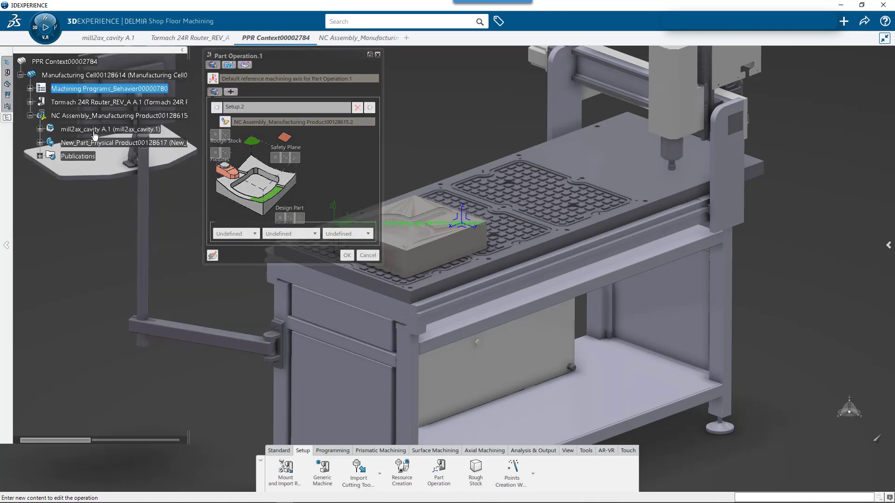
click(225, 107)
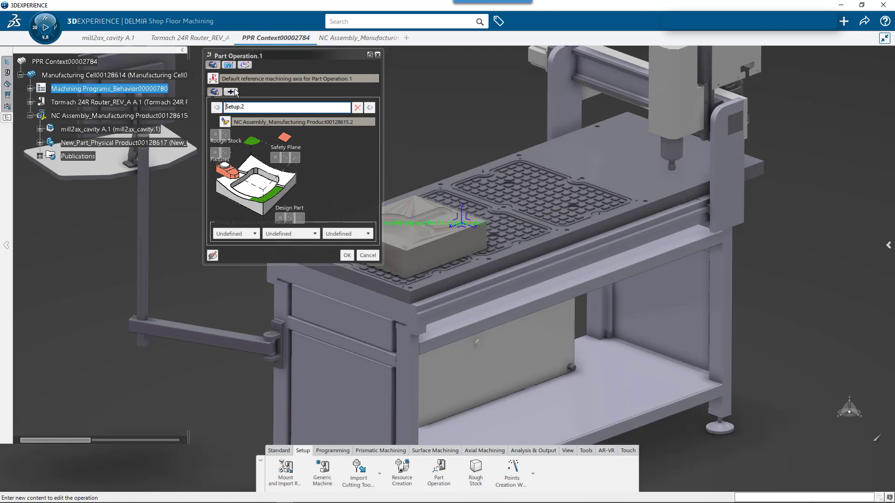
click(348, 256)
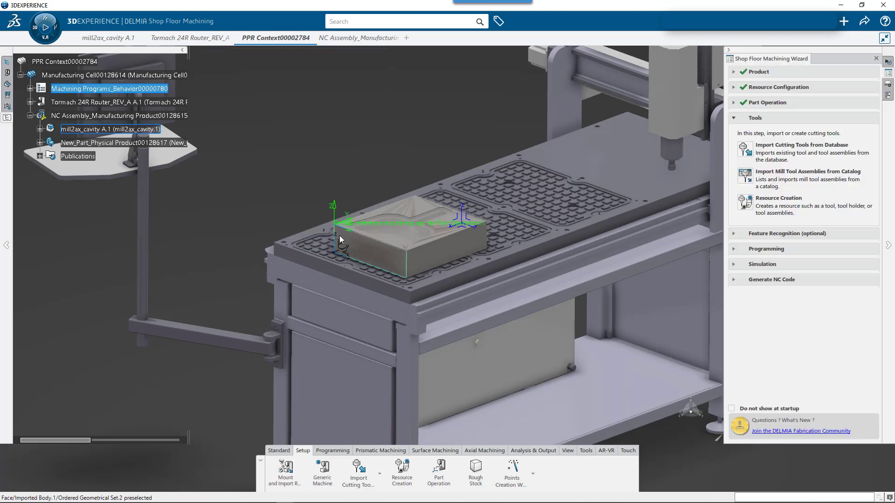
Hide the rough stock so that the mill2ax_cavity design part alone is displayed on the router table
click(312, 148)
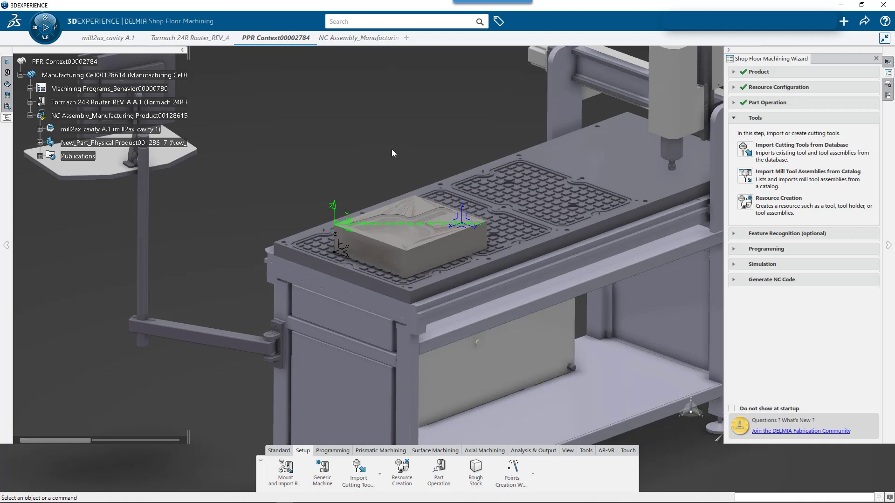
middle_drag(392, 149, 283, 123)
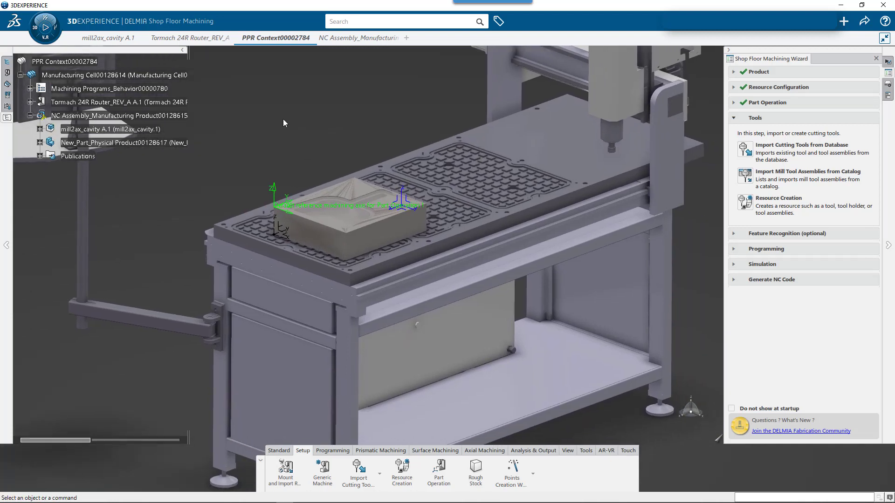
click(888, 95)
click(826, 75)
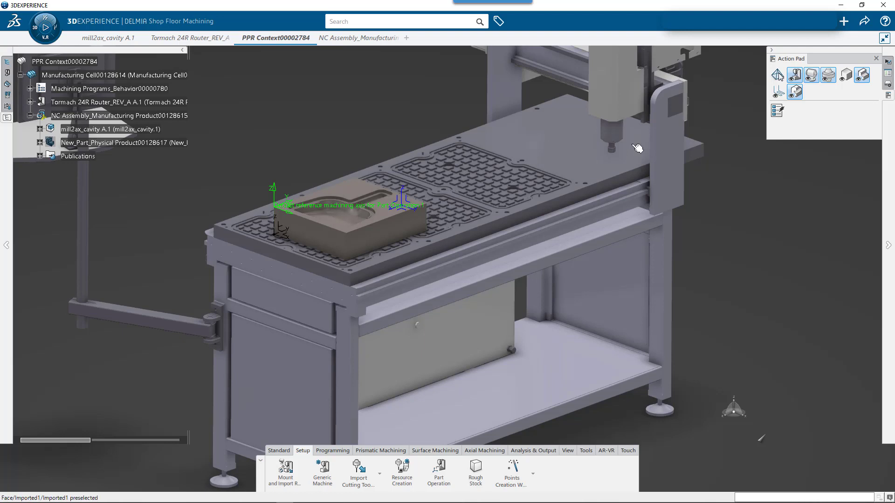
Start importing a tool assembly from the cutting tool database, and switch the search scope from My Content to general Search
click(888, 73)
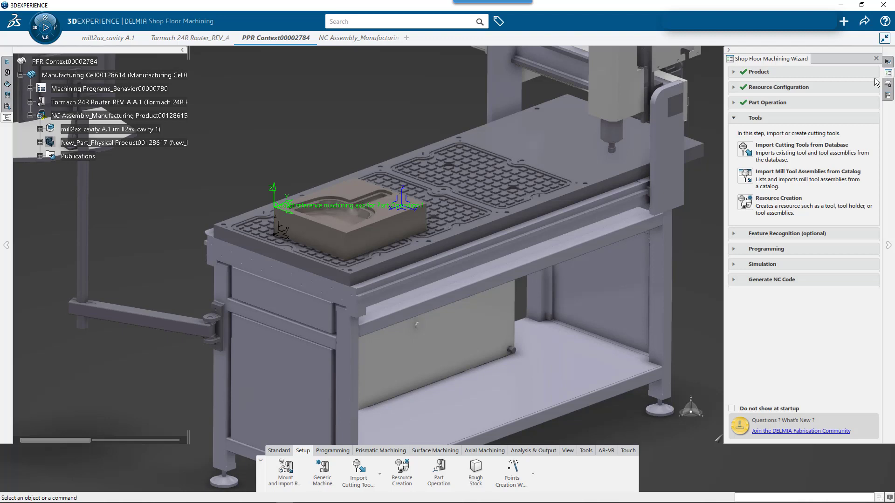
click(747, 154)
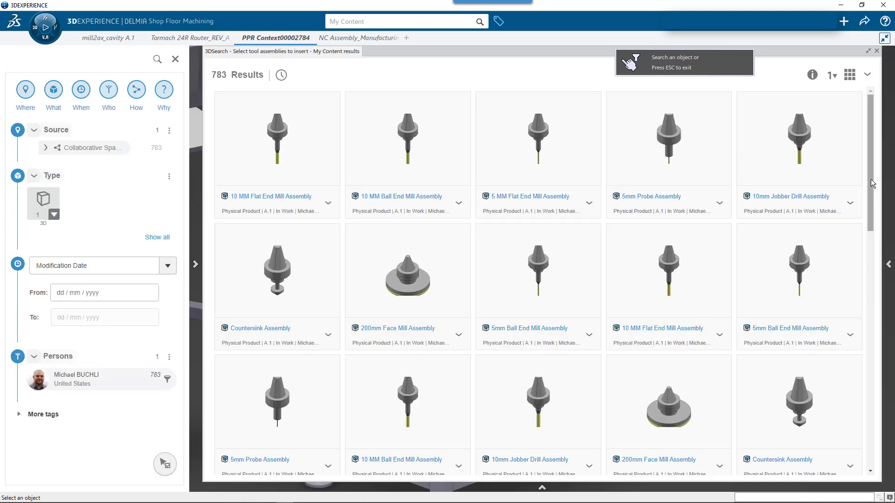
drag(871, 179, 873, 409)
click(369, 20)
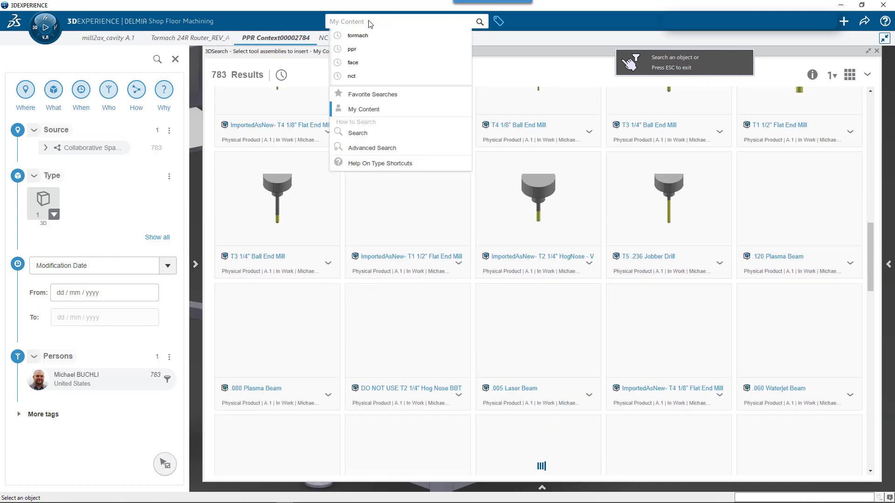
click(368, 134)
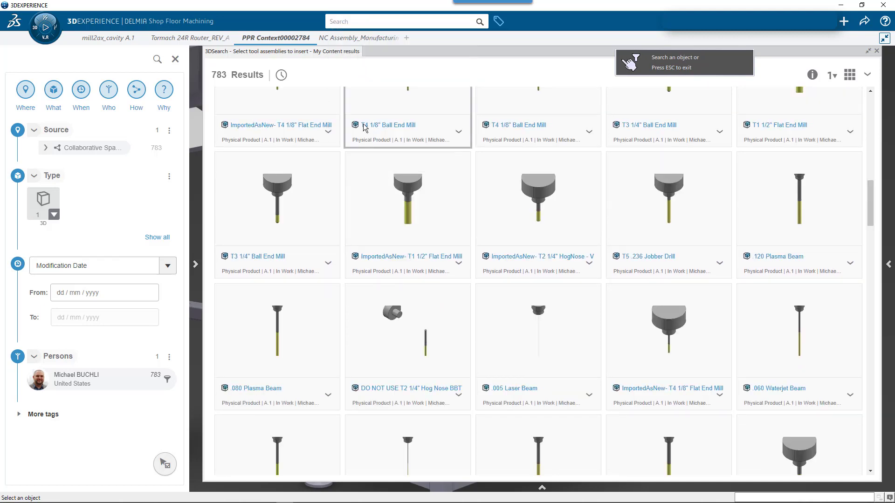
Search the tool assemblies for ".125"
click(356, 19)
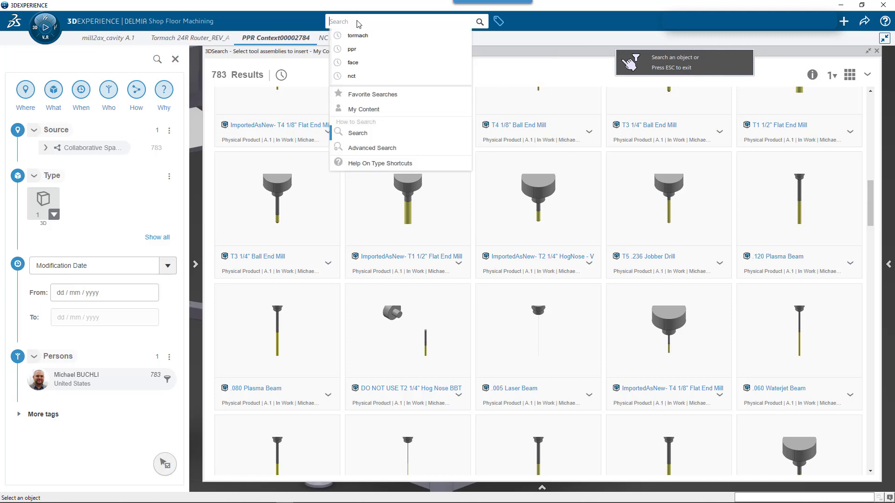
text(.125)
key(Return)
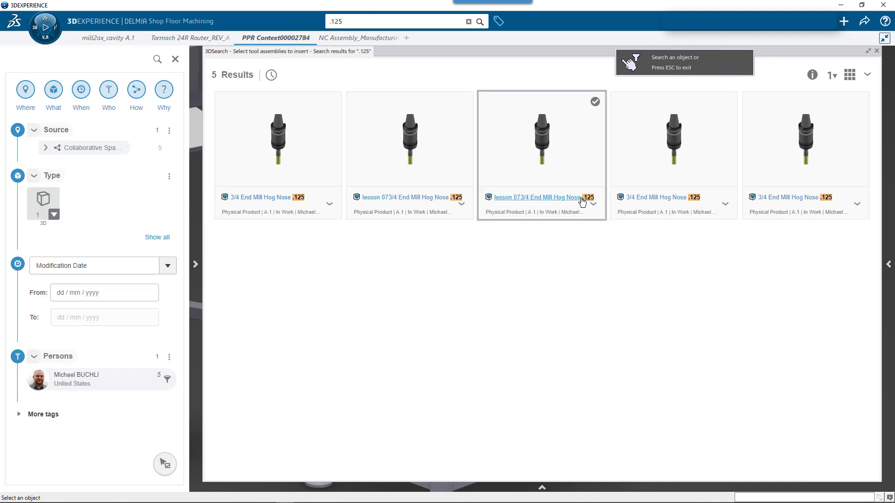
Search the tool assemblies for "hog" and import the 1/8 Hog Nose assembly into the manufacturing cell
click(347, 22)
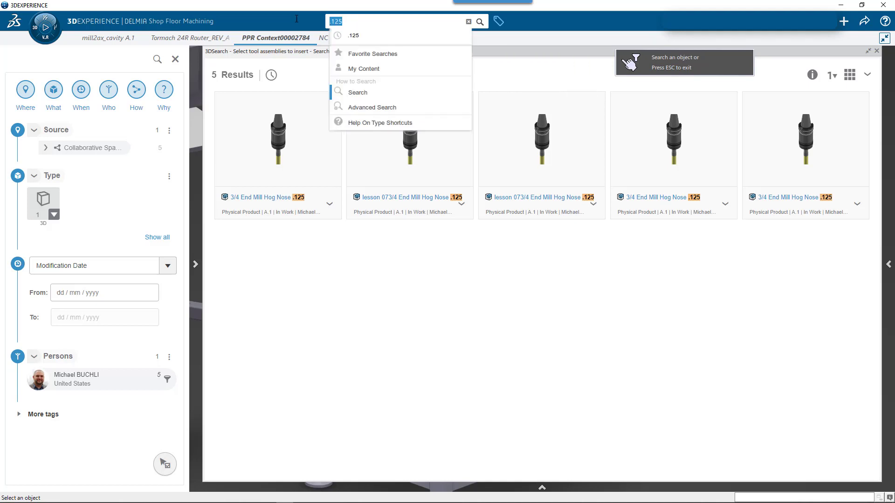
text(hog)
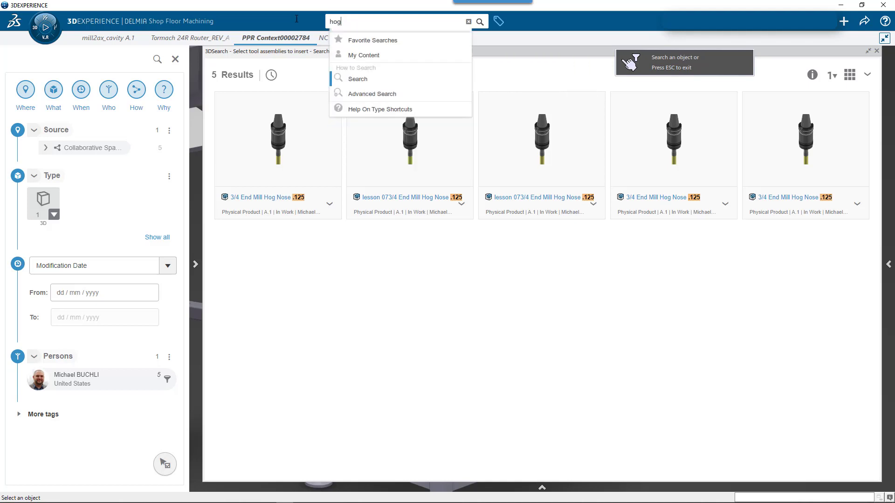
key(Return)
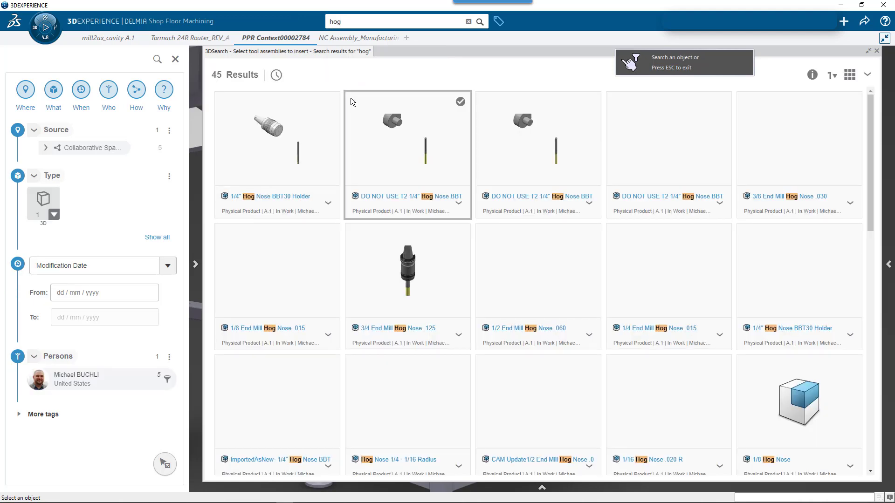
drag(869, 205, 868, 257)
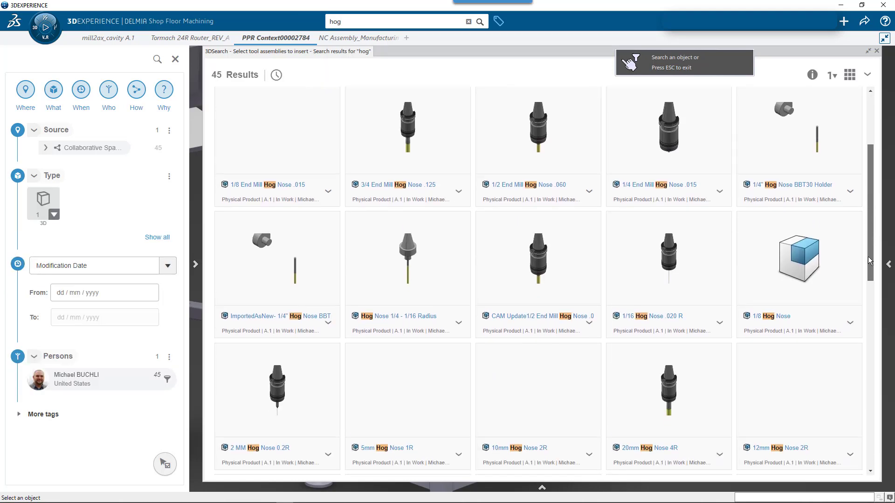
click(803, 258)
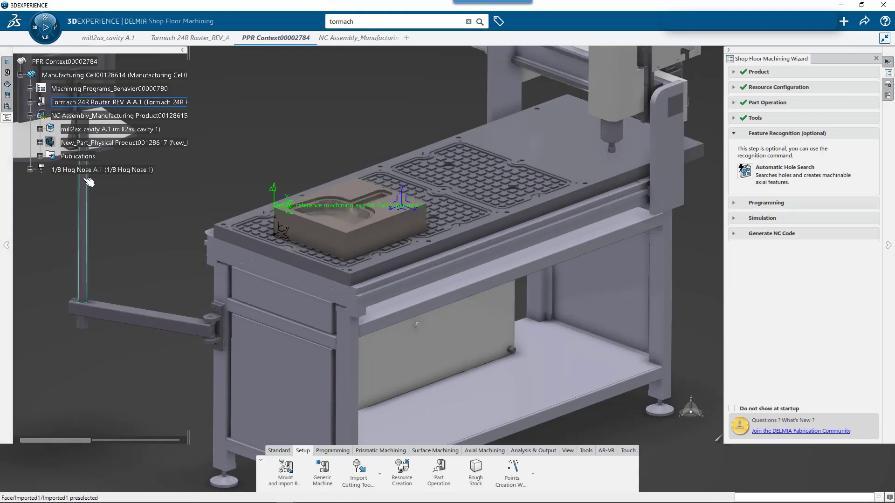
Display the resource configuration of the manufacturing cell and start a surface machining Roughing operation
click(7, 73)
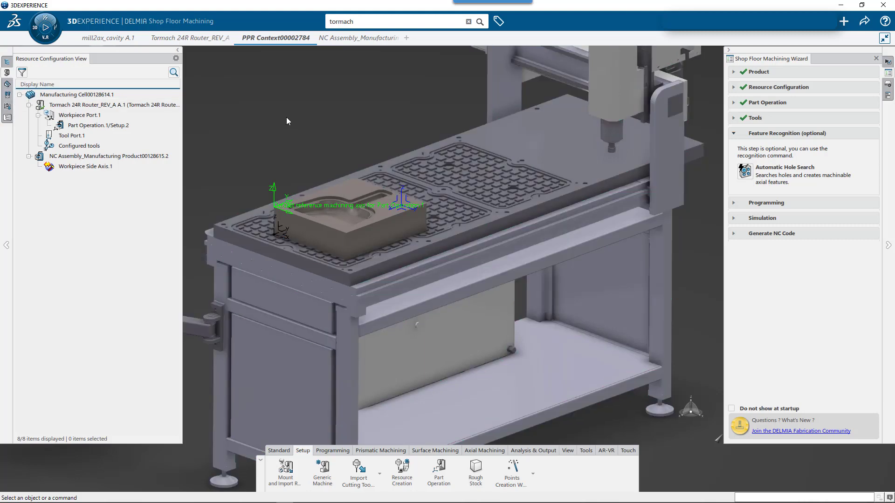
click(438, 451)
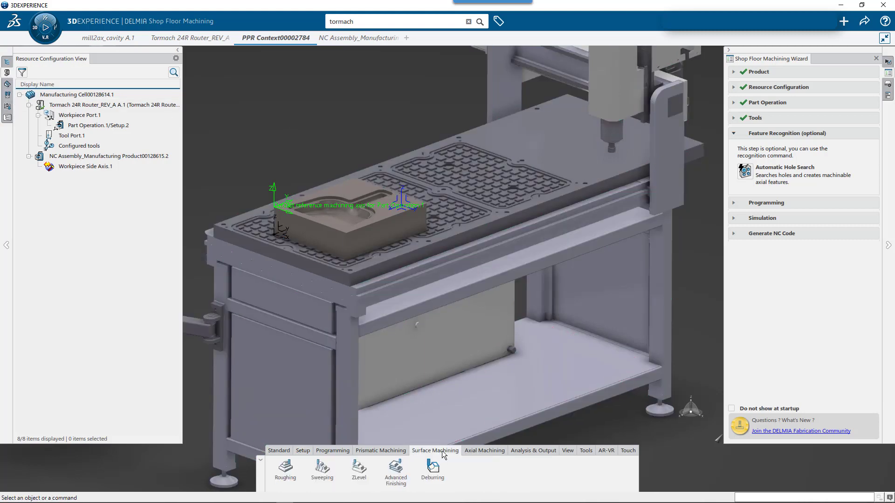
click(285, 469)
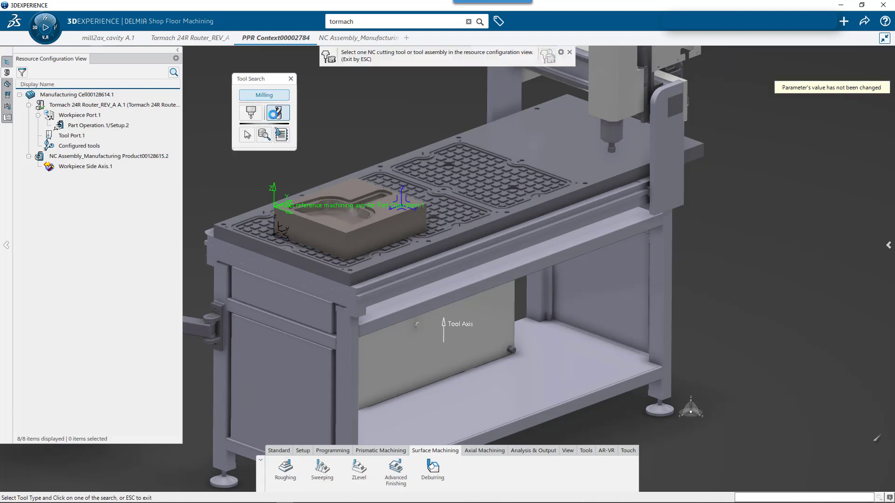
Try to assign the bare 1/8 Hog Nose cutting tool to the Roughing operation
click(247, 136)
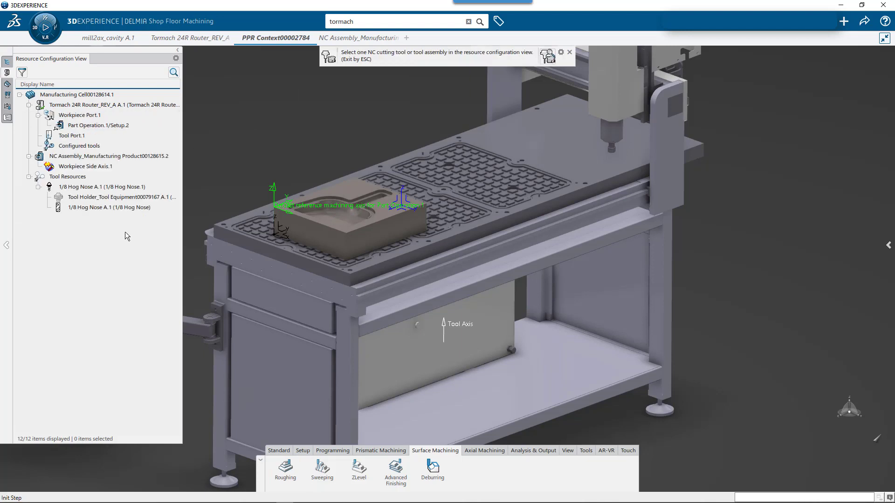
click(117, 208)
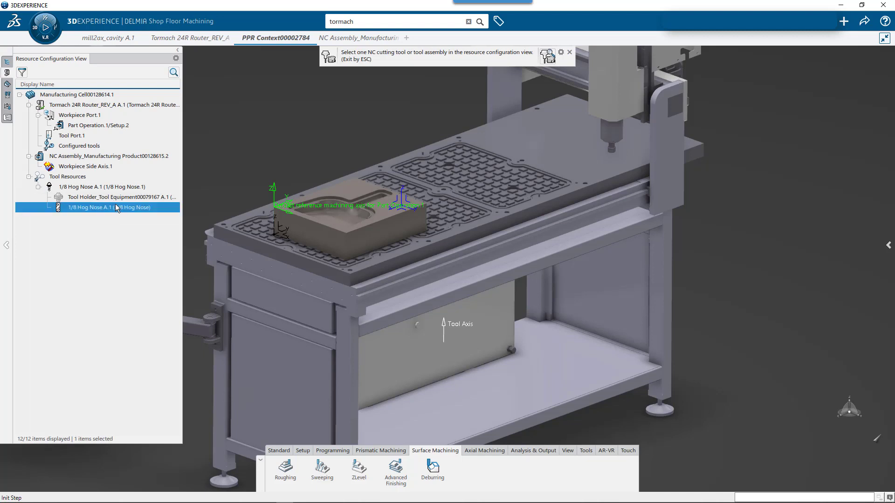
click(547, 56)
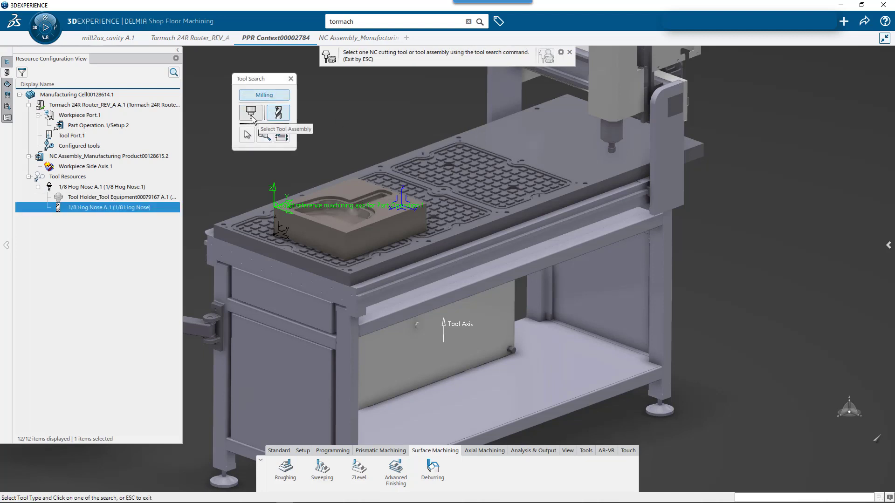
Assign the 1/8 Hog Nose tool assembly to the Roughing operation, and accept the manual tool axis with components 0, 0, 1
click(247, 134)
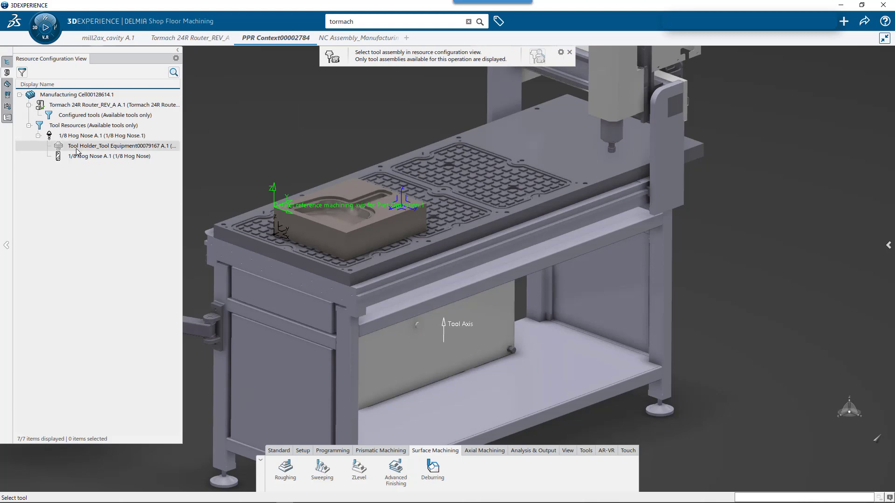
click(100, 136)
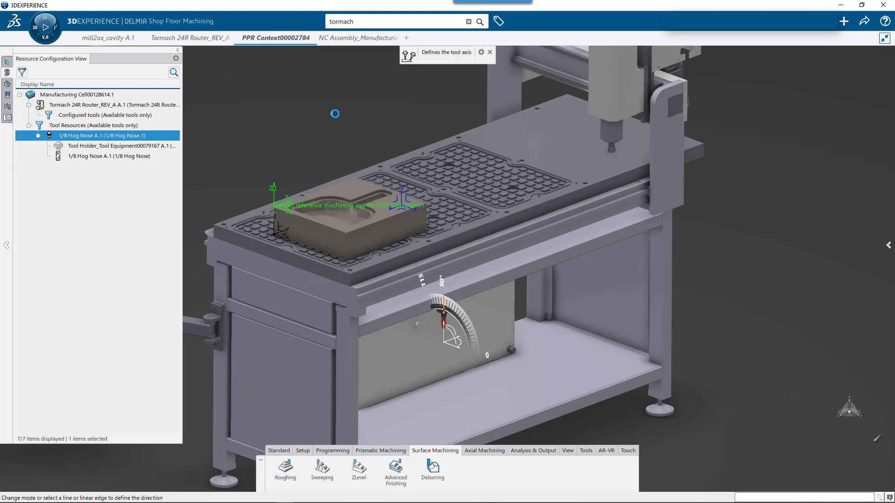
double_click(443, 324)
scroll(449, 325, up, 3)
scroll(449, 325, up, 3)
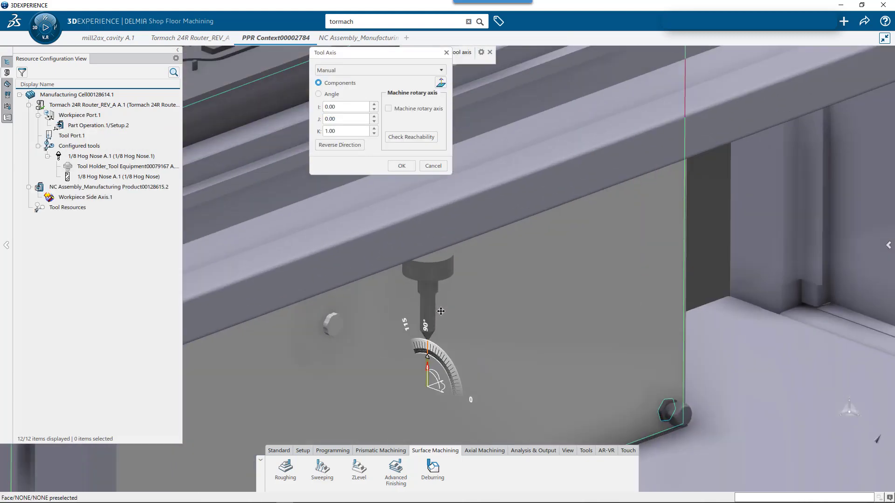
click(399, 166)
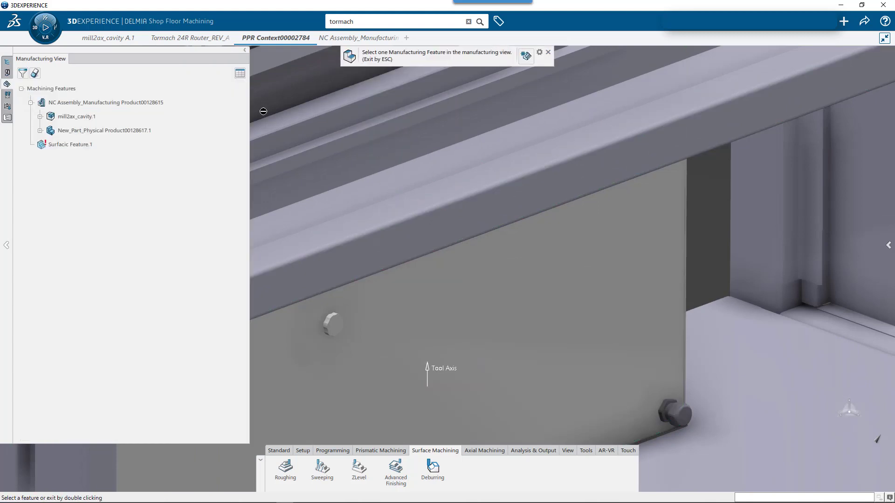
Skip picking an existing manufacturing feature, and define the mandatory Part geometry of Roughing.1
scroll(335, 184, down, 10)
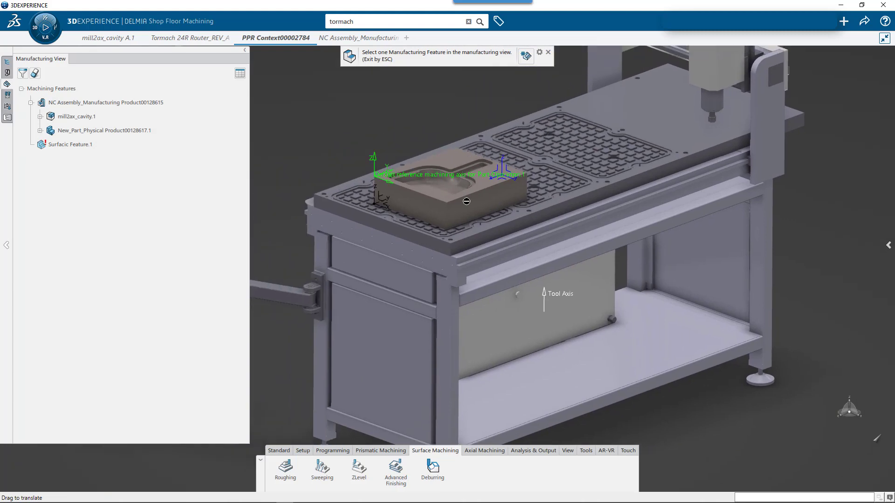
middle_drag(466, 201, 482, 204)
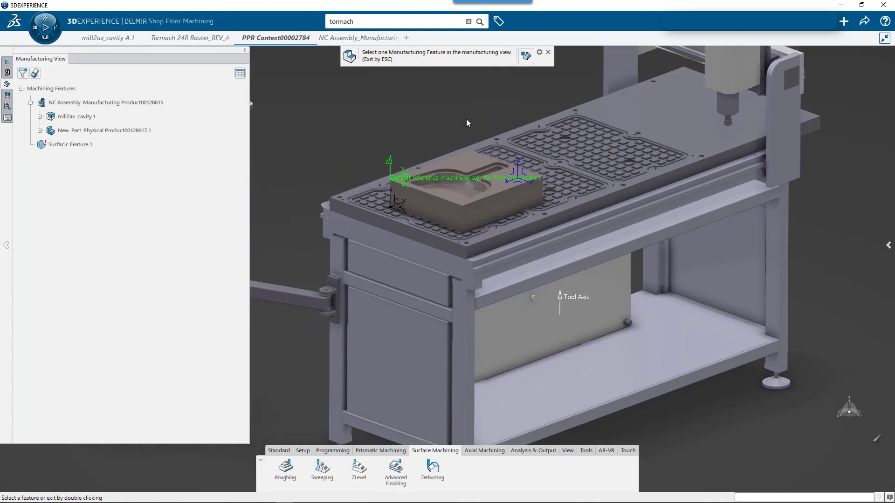
double_click(412, 138)
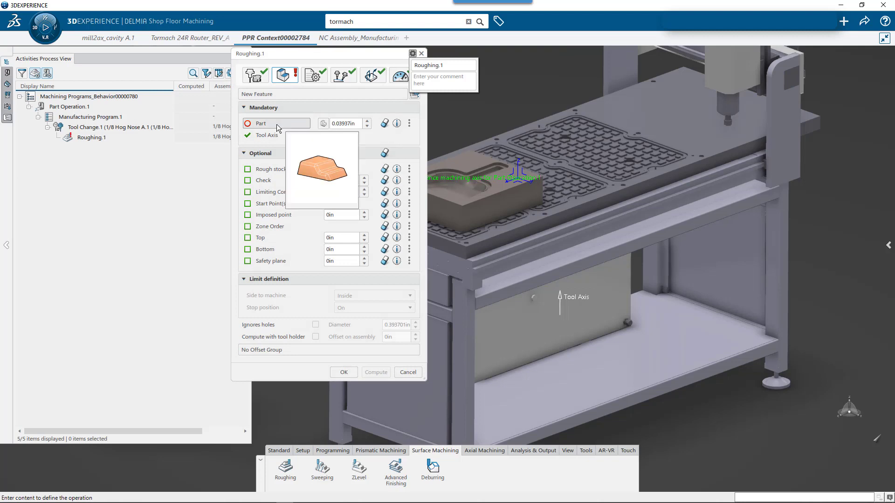
click(262, 124)
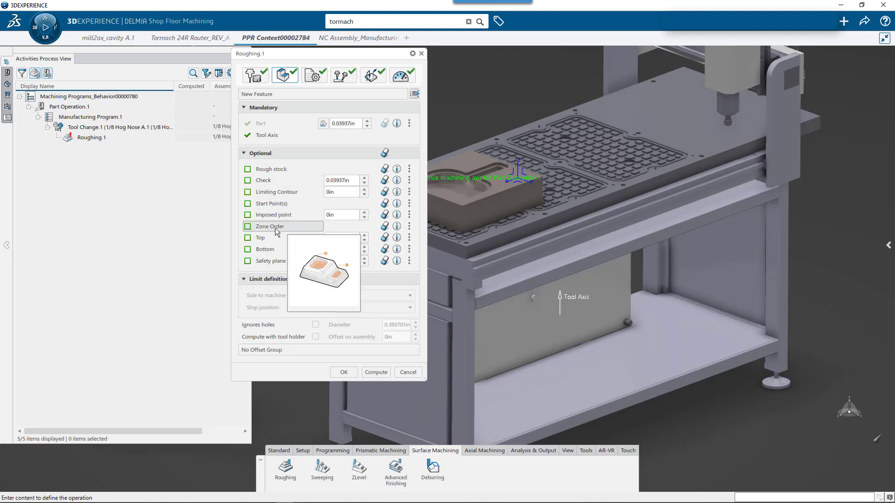
Use the part's top face as the Bottom limit of Roughing.1, with an offset of -1 in
click(248, 249)
scroll(582, 201, up, 5)
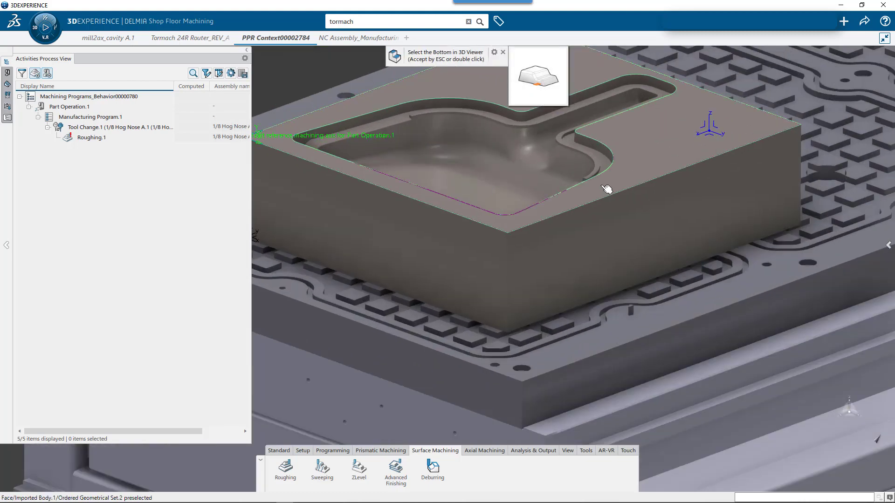
double_click(593, 189)
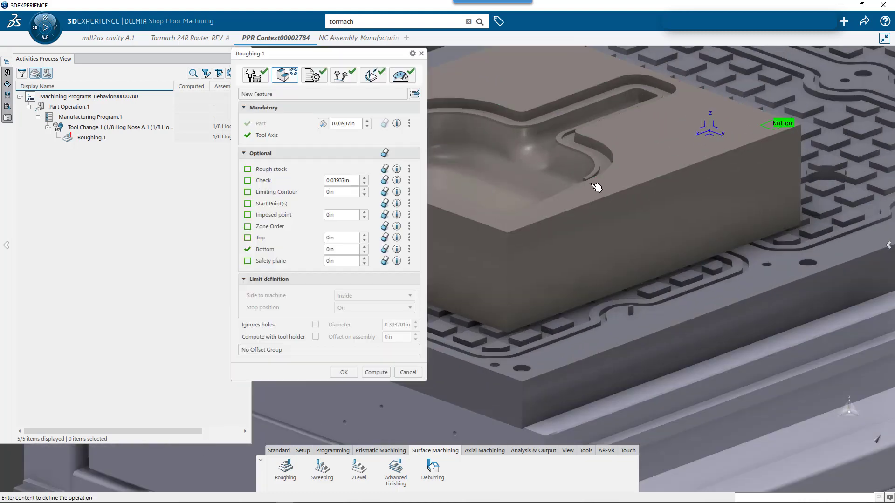
click(365, 252)
double_click(345, 249)
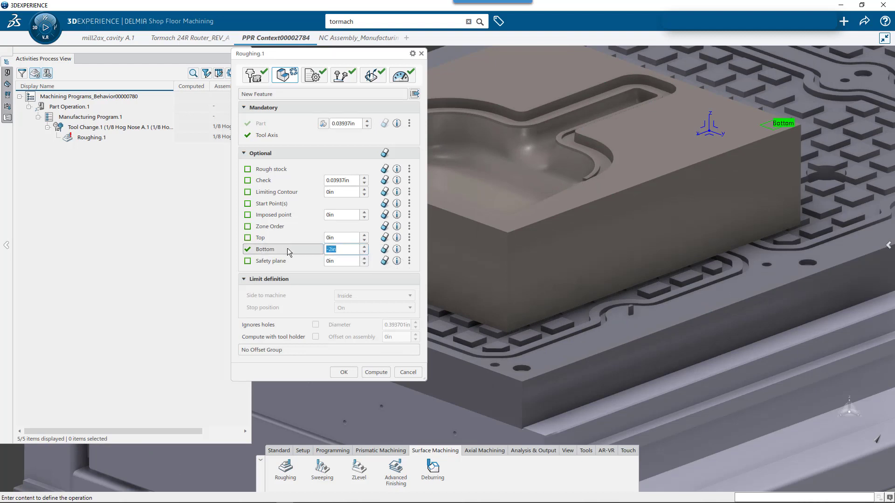
text(-1)
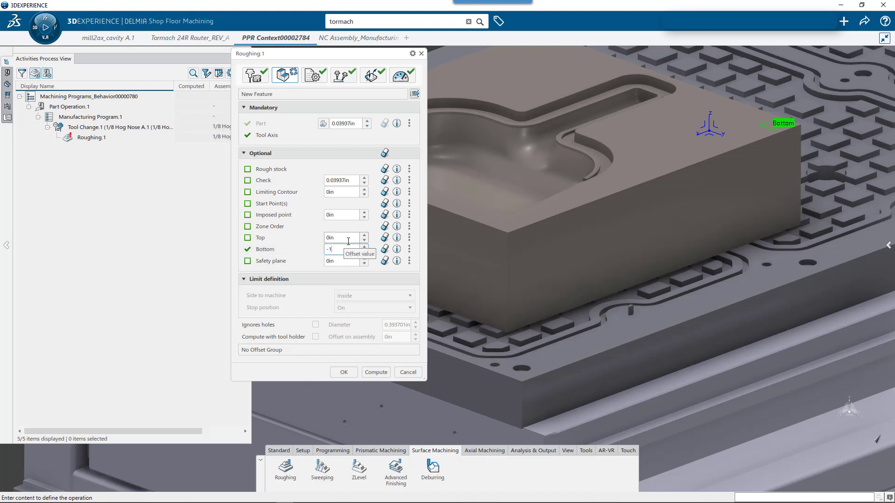
Review the machining, axial and tool axis strategy settings of Roughing.1, and accept the operation with its default strategy
scroll(647, 220, down, 3)
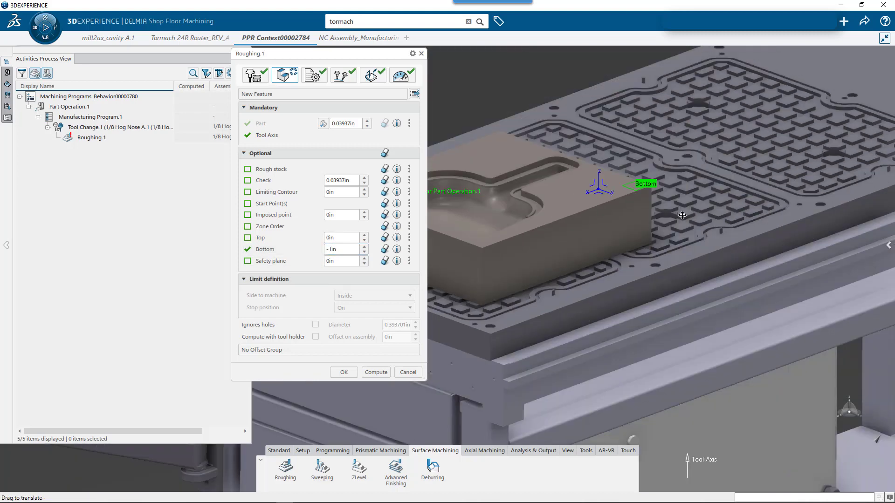
middle_drag(682, 216, 690, 218)
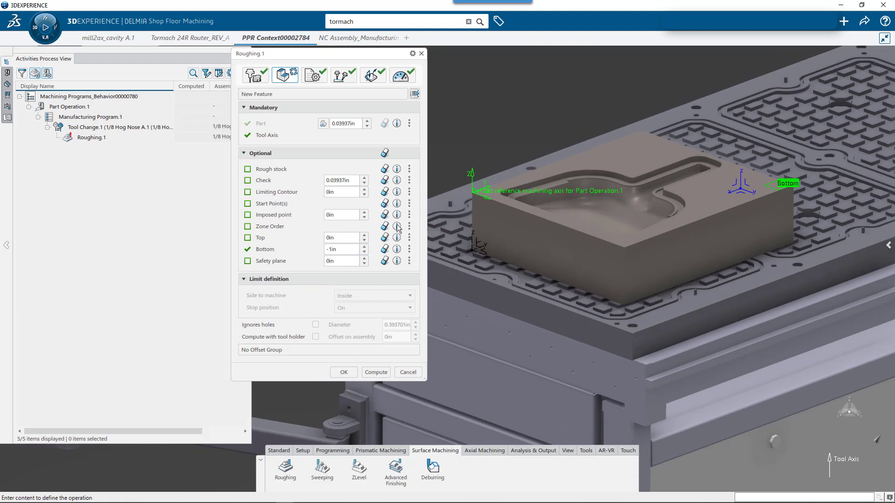
click(317, 77)
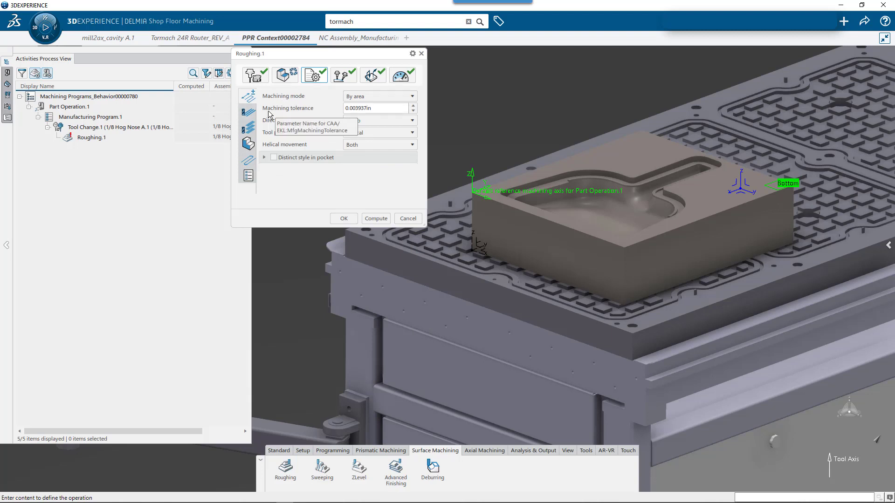
click(248, 113)
click(246, 126)
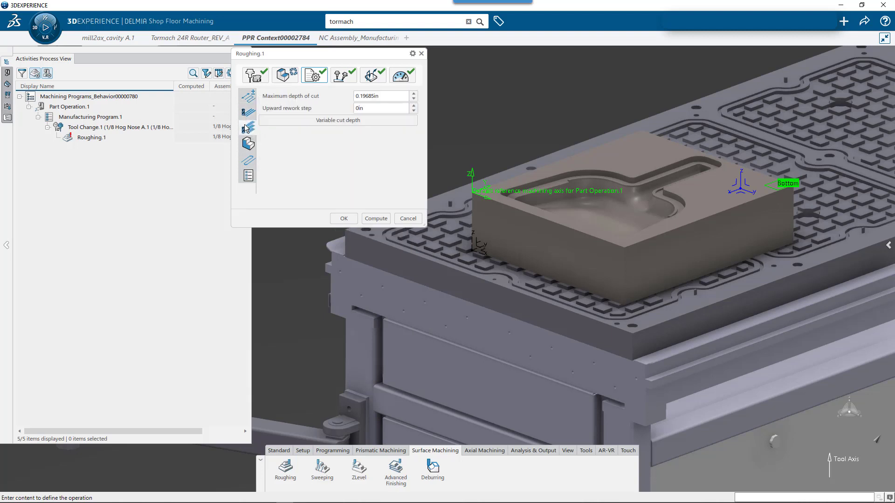
click(340, 77)
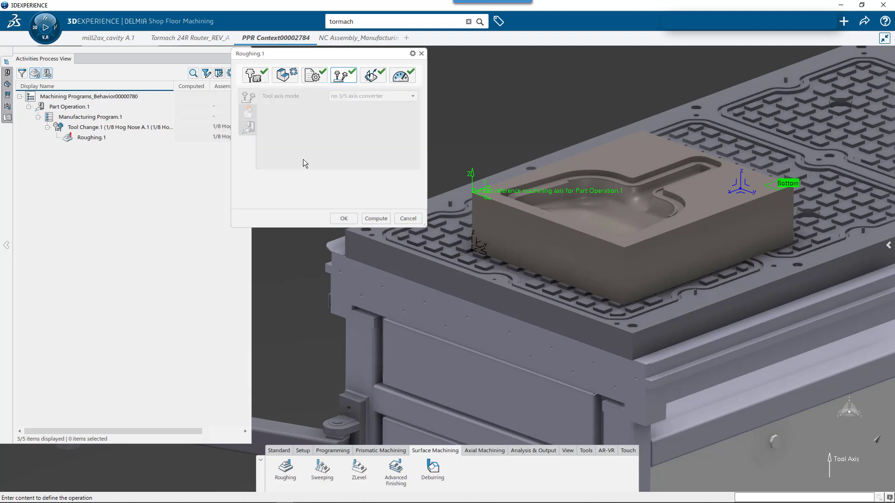
click(348, 217)
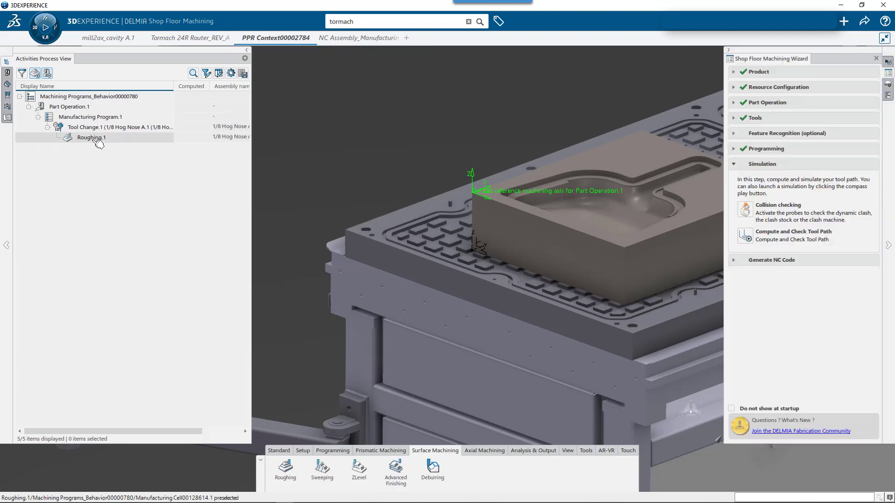
Save the machining program, and compute the tool path of the Roughing.1 operation
click(92, 139)
click(334, 136)
key(ctrl+s)
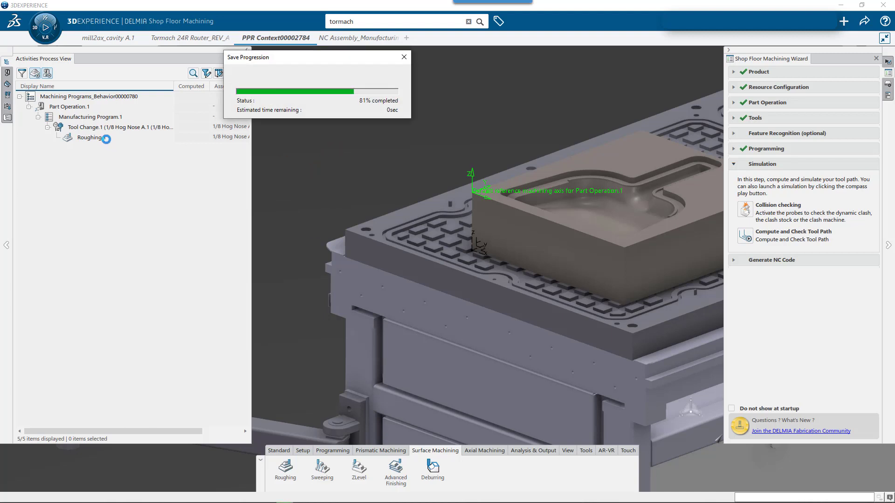
click(106, 138)
right_click(109, 142)
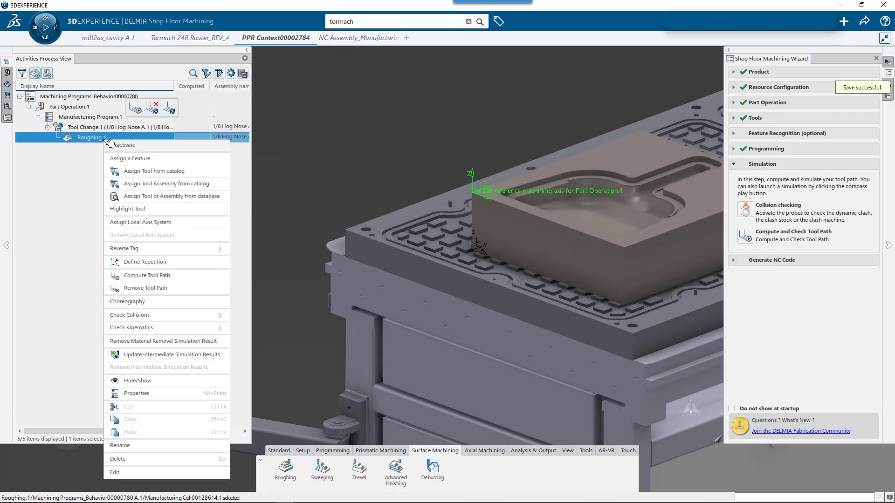
click(135, 108)
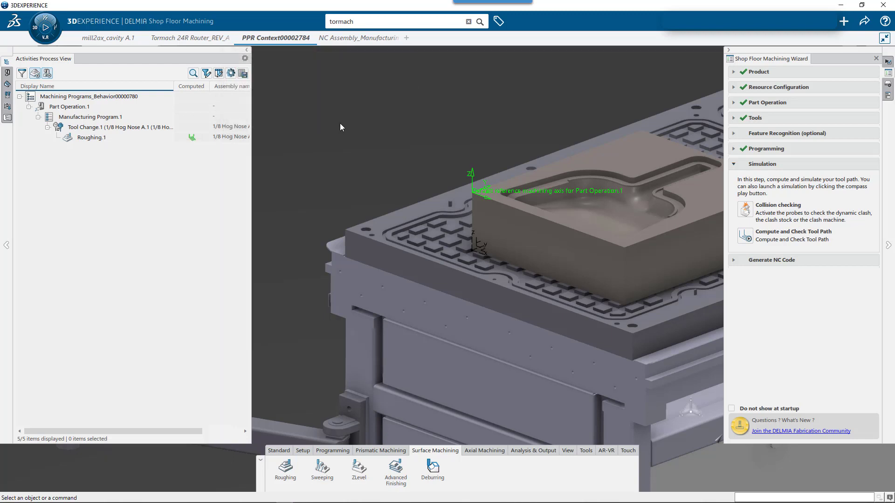
Examine the computed Roughing.1 tool path over the part's cavity, and clear the operation's selection
scroll(327, 114, up, 3)
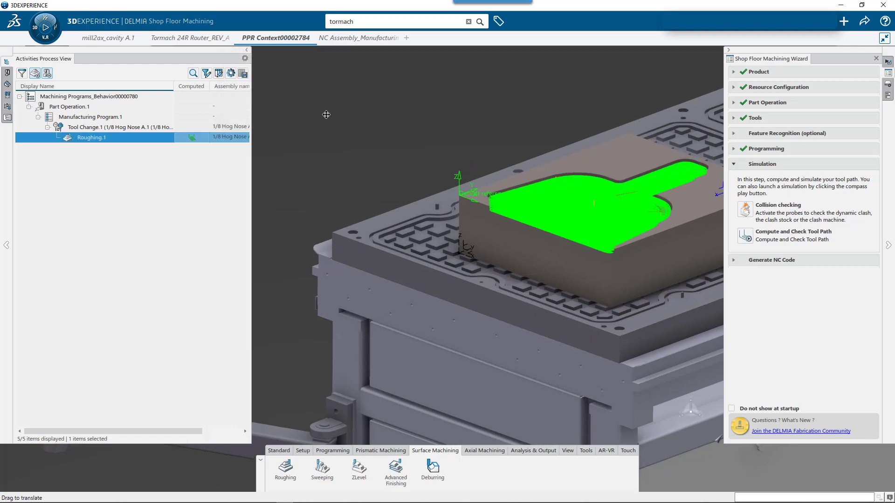
middle_drag(326, 114, 462, 200)
scroll(463, 203, up, 5)
scroll(462, 200, down, 3)
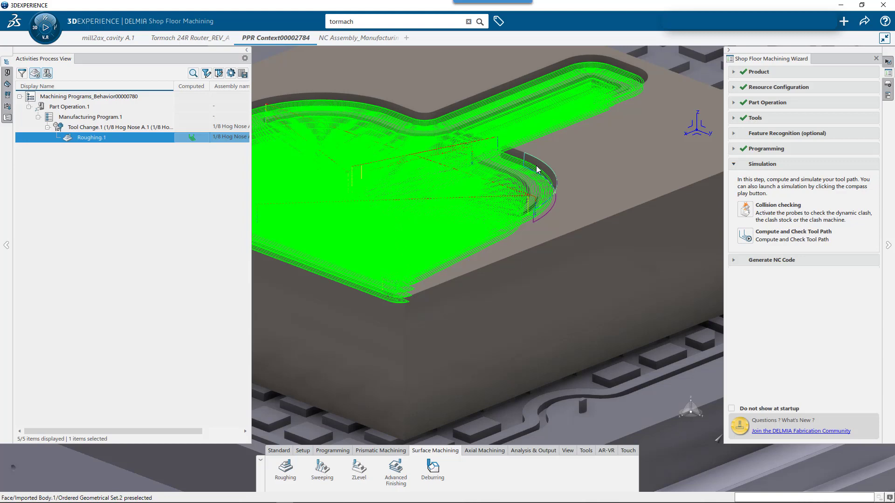
scroll(537, 170, down, 5)
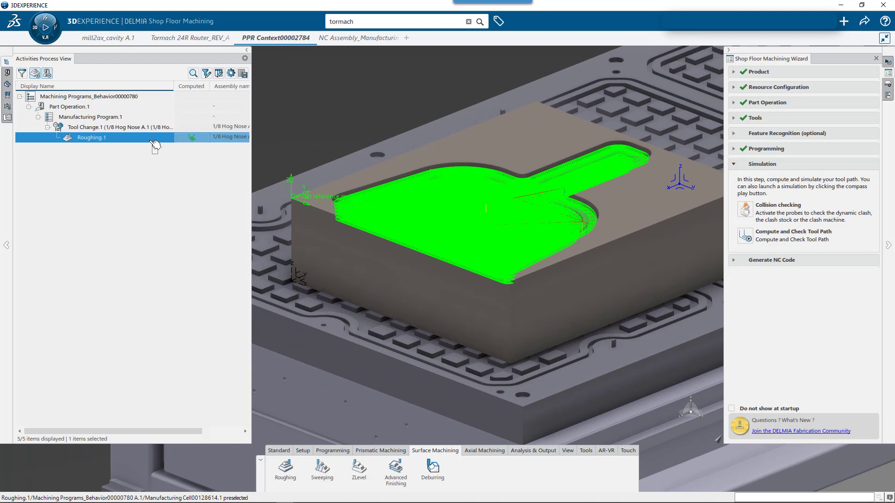
ctrl+click(145, 138)
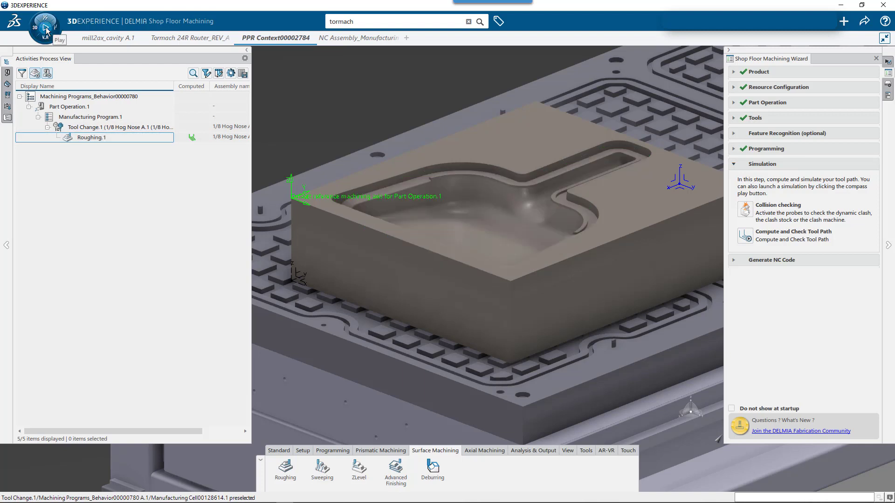
Simulate Manufacturing Program.1 on the router, and watch the roughing tool remove material from the stock
click(85, 118)
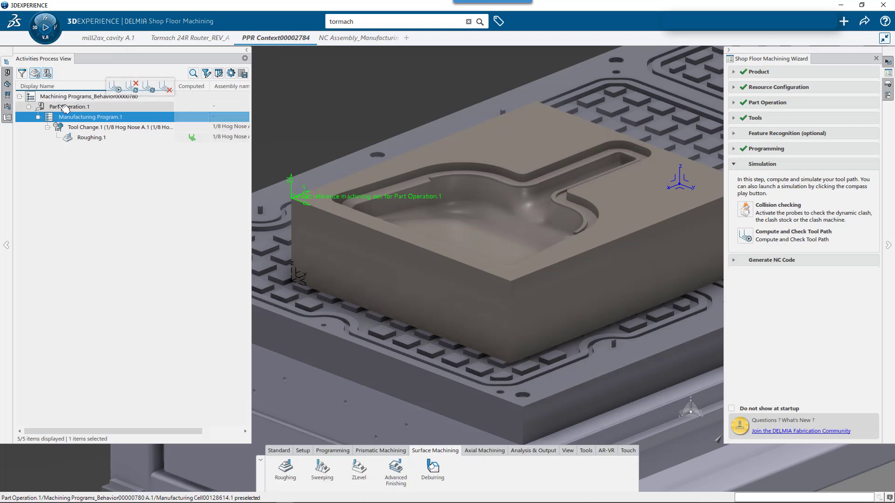
click(45, 29)
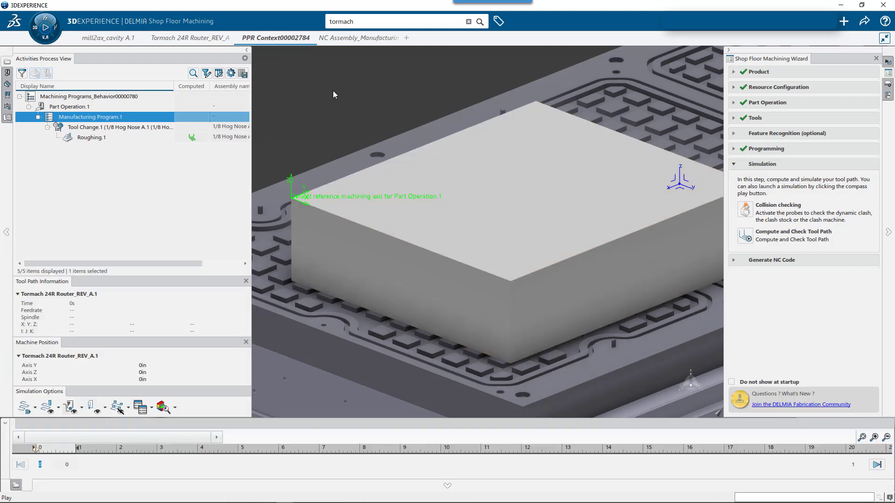
click(17, 486)
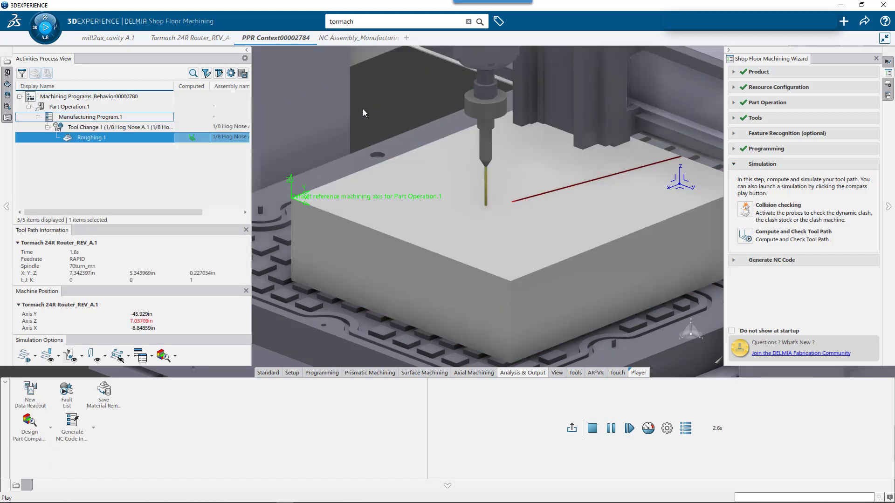
middle_drag(362, 108, 354, 116)
scroll(394, 245, down, 3)
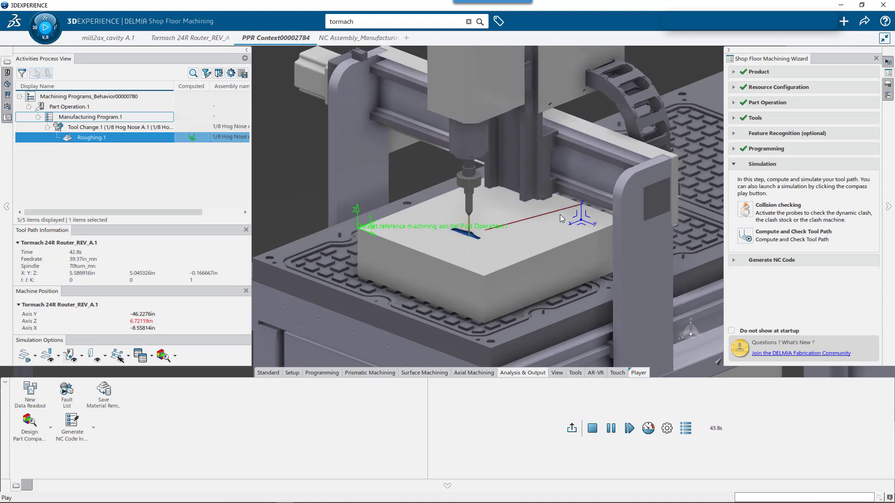
key(Up)
key(Up)
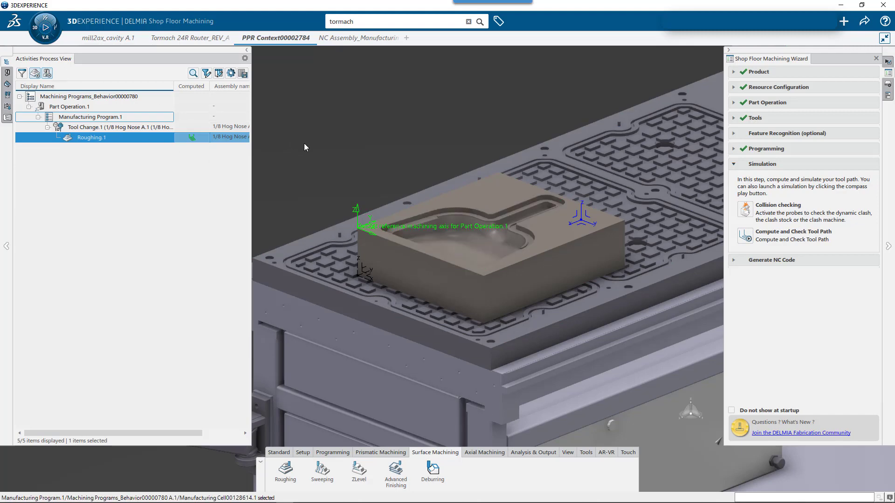
Look over the whole router with the part on its table, and check the available Dynamic Clash probe
scroll(430, 167, down, 3)
middle_drag(430, 167, 581, 171)
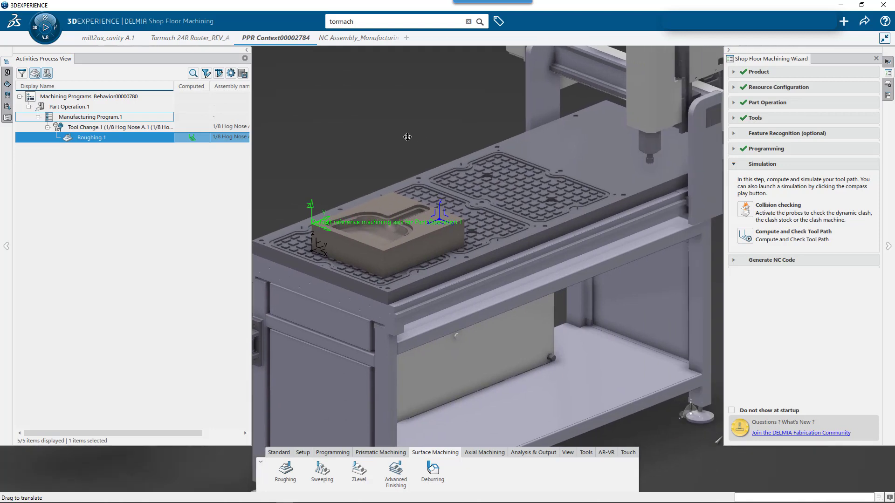
scroll(581, 171, up, 3)
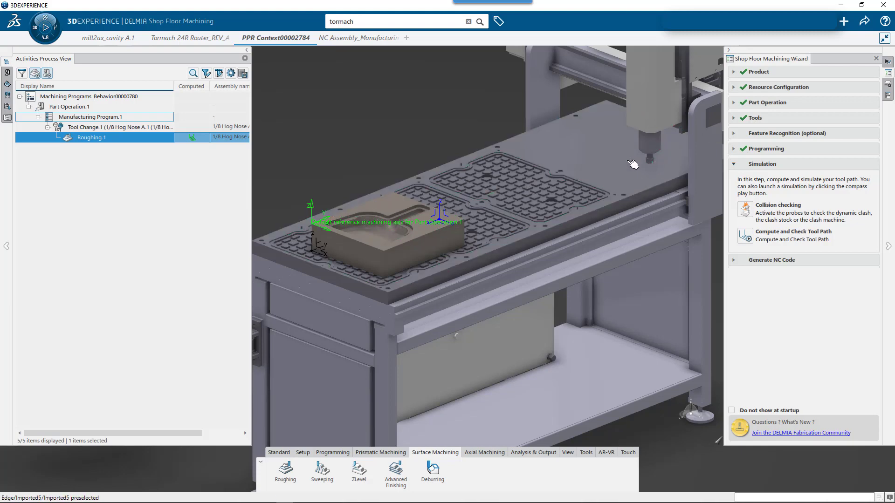
middle_drag(520, 152, 515, 159)
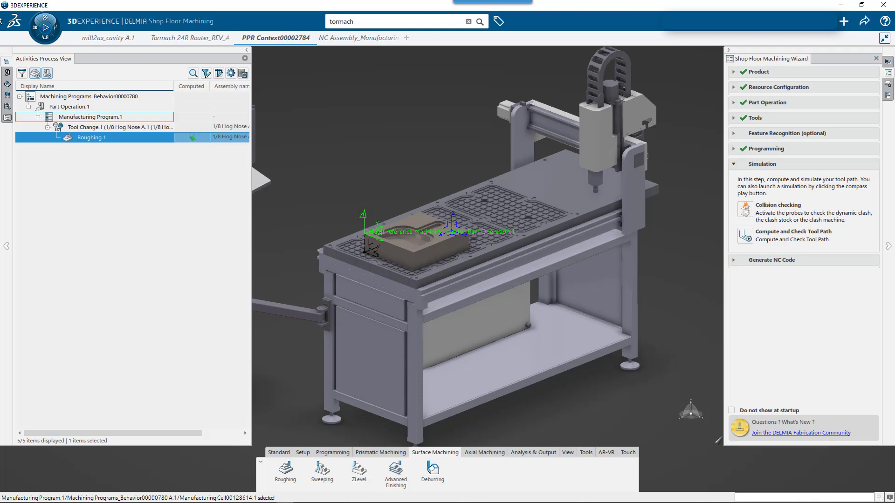
click(7, 106)
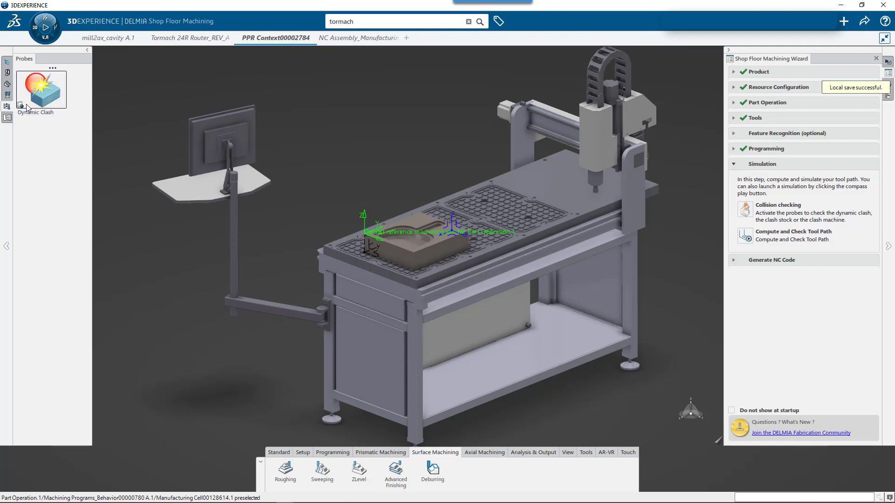
click(7, 62)
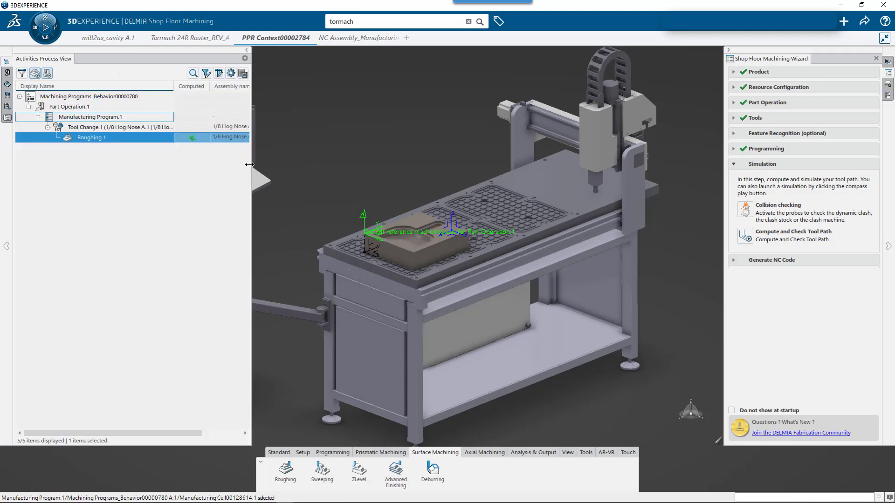
click(375, 252)
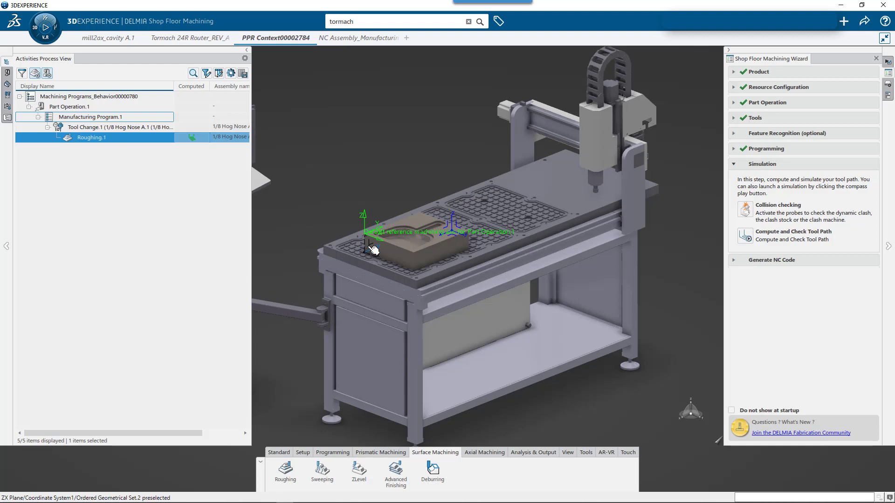